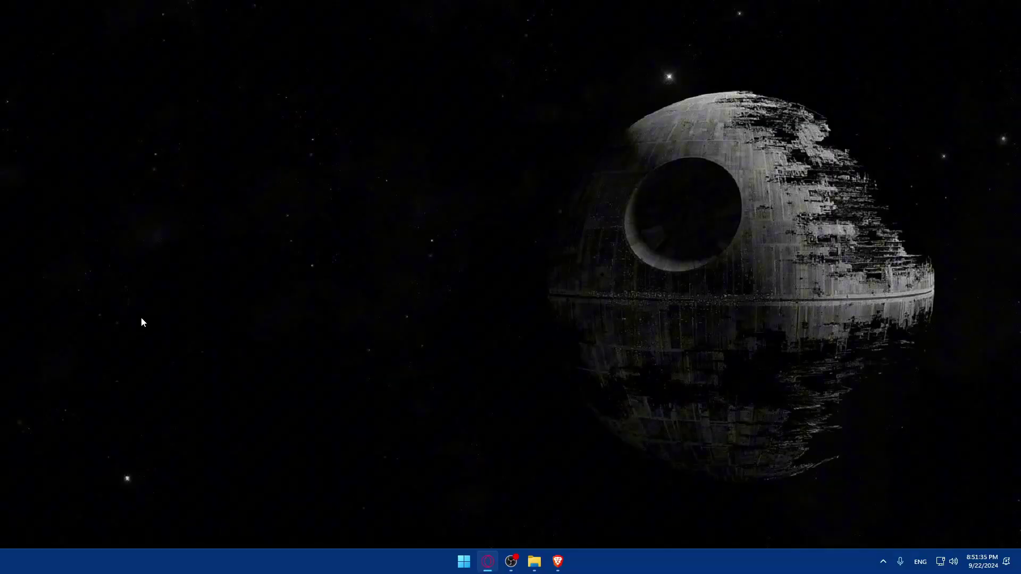
Launch Brave and load teepublic.com.
left_click(557, 560)
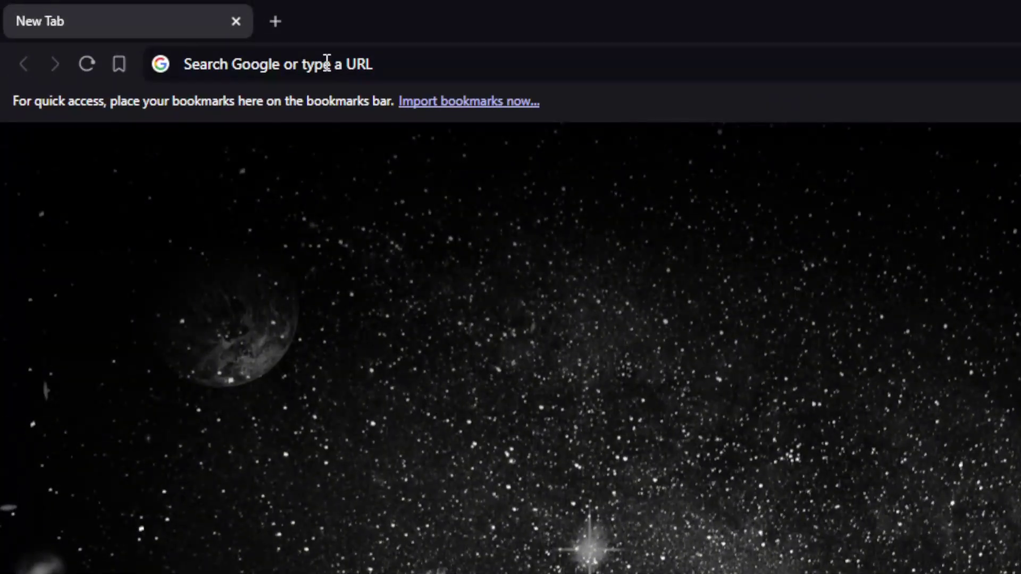
left_click(326, 64)
type("tee")
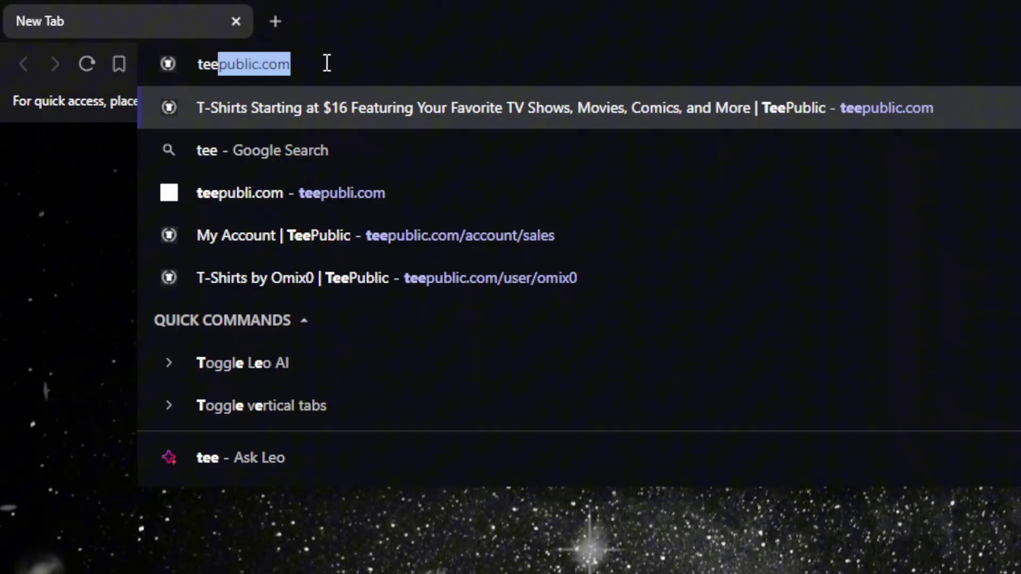
type("public.com")
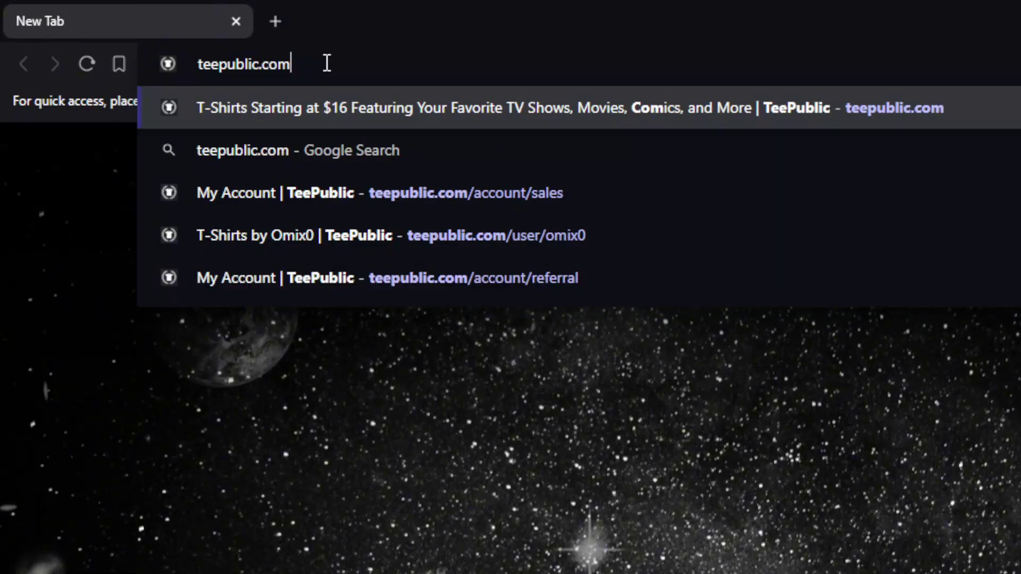
key("Return")
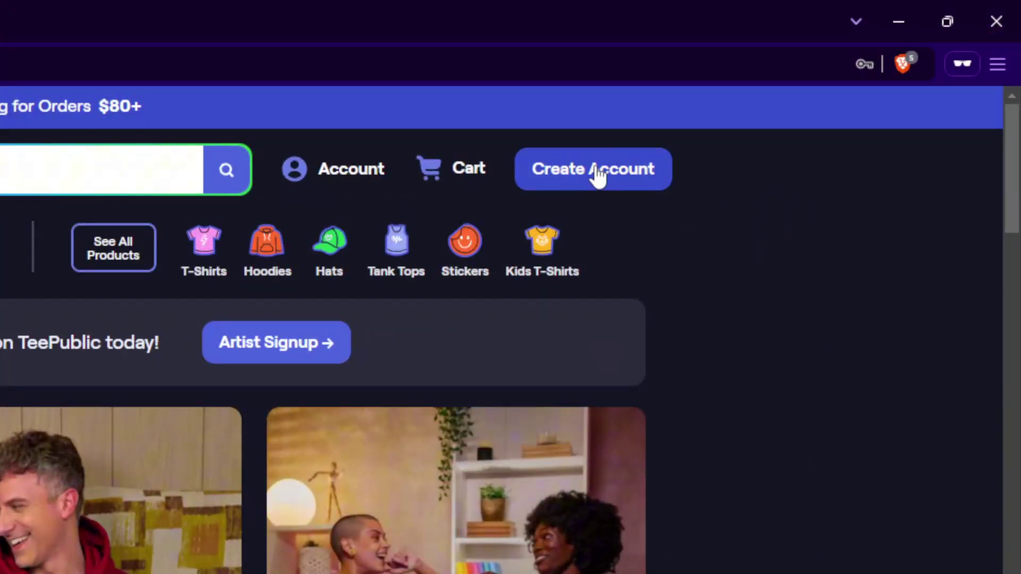
Go from the Account menu to the login page, then to the Create an account sign-up form.
left_click(330, 169)
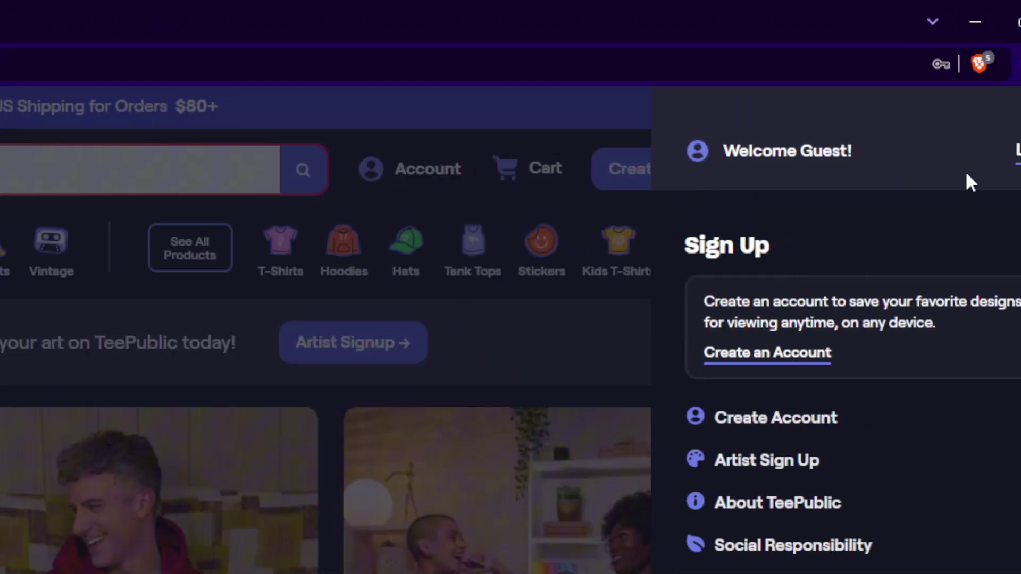
left_click(974, 154)
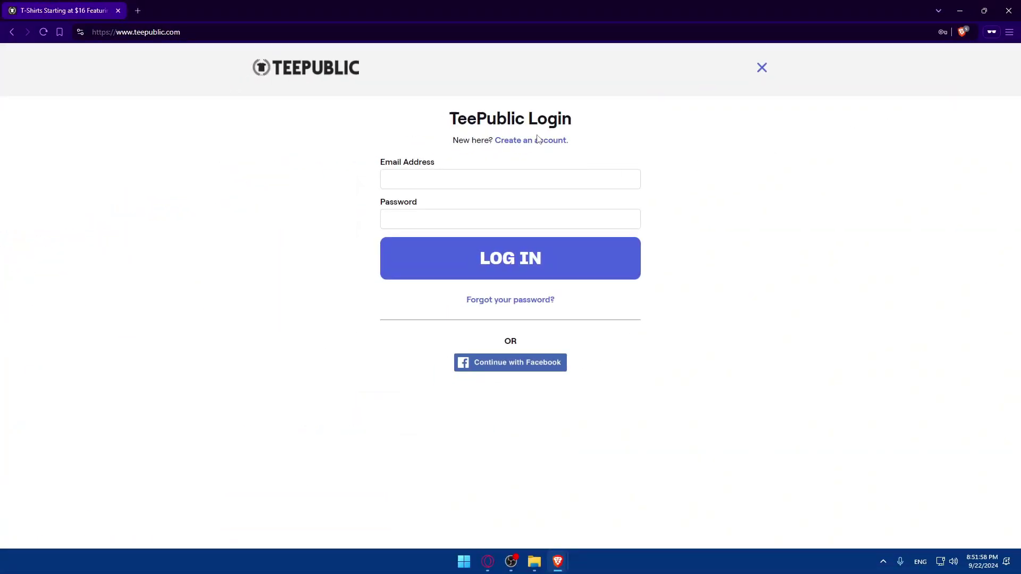
left_click(69, 281)
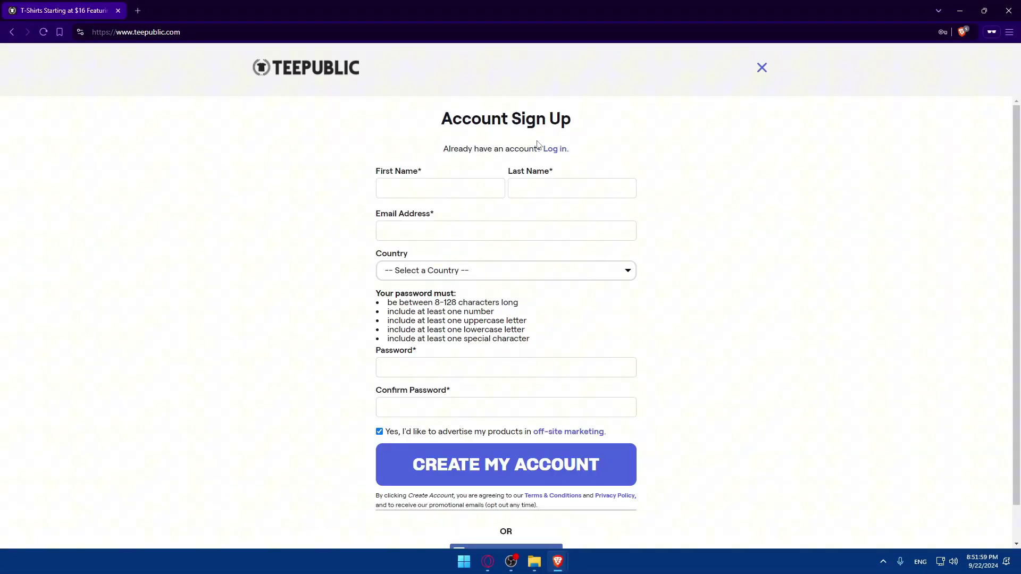
scroll(492, 186, "down", 1)
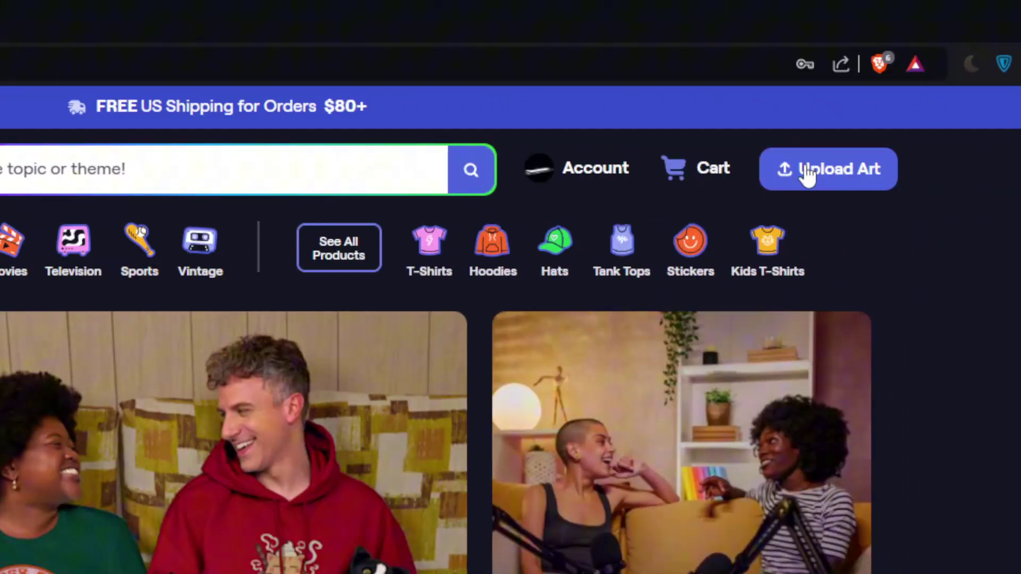
Open View My Store from the Account menu and reopen the Account side panel.
left_click(581, 169)
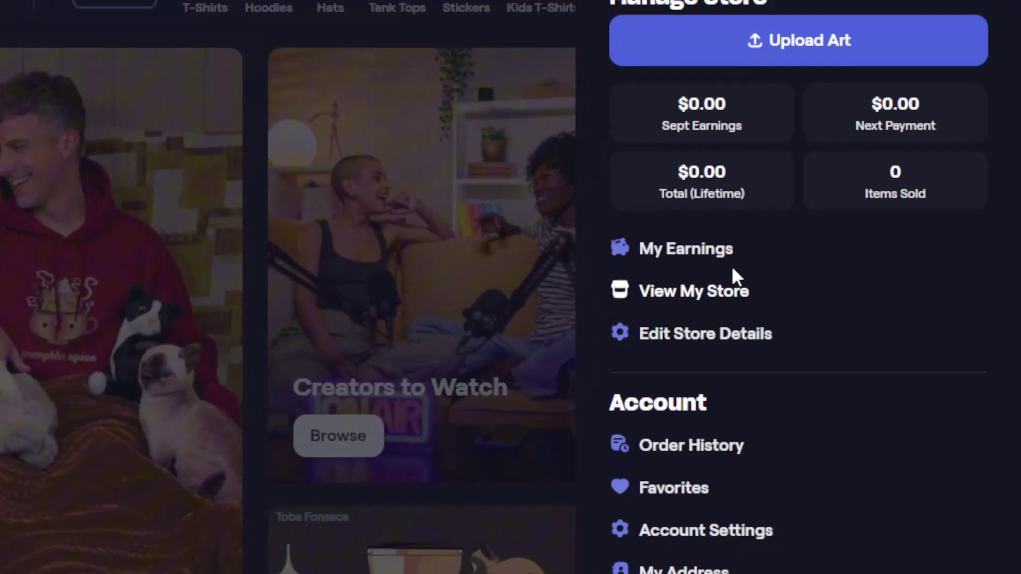
left_click(728, 287)
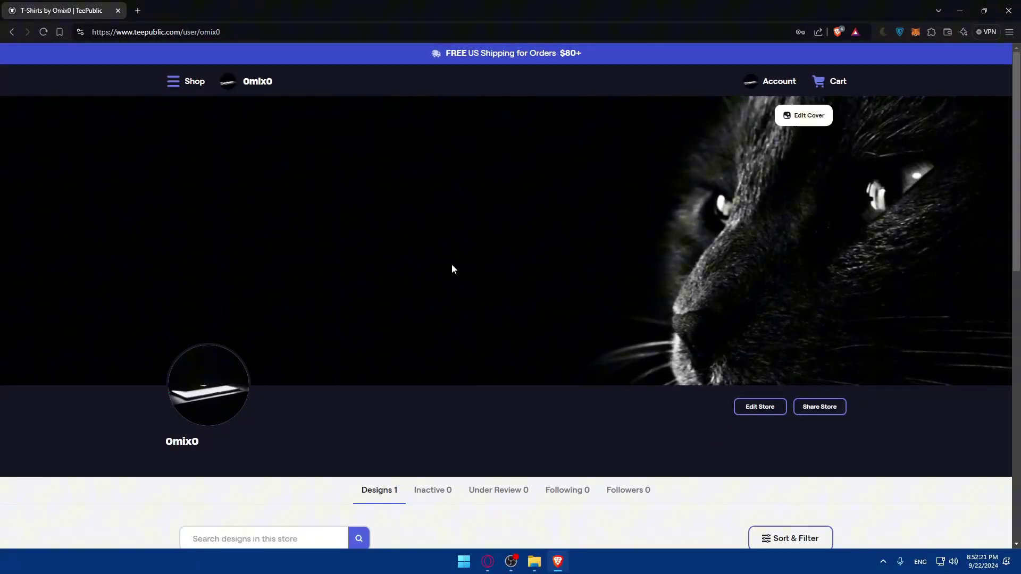
left_click(779, 83)
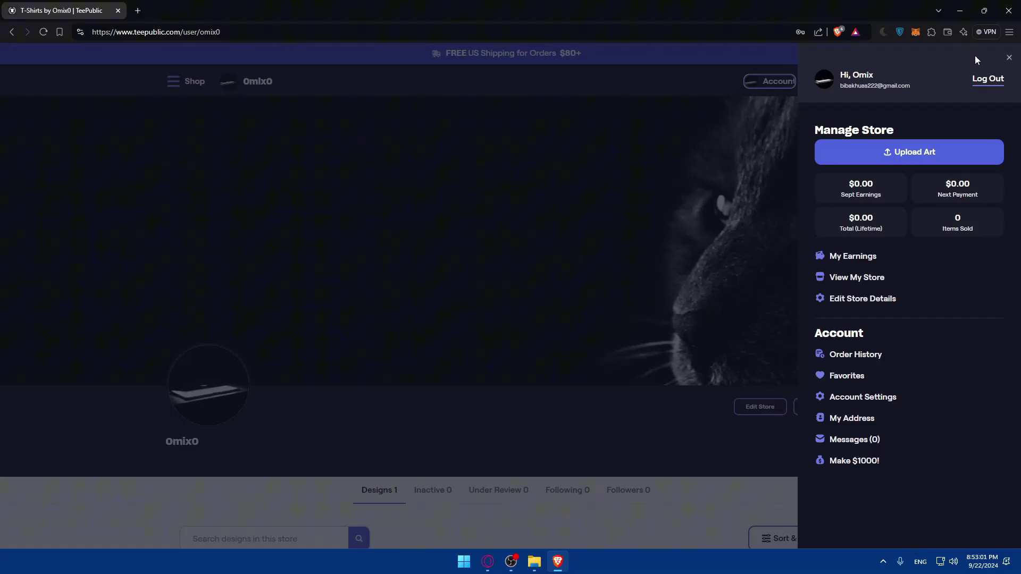
Choose Upload Art from the Account panel to reach the upload type choice.
left_click(783, 85)
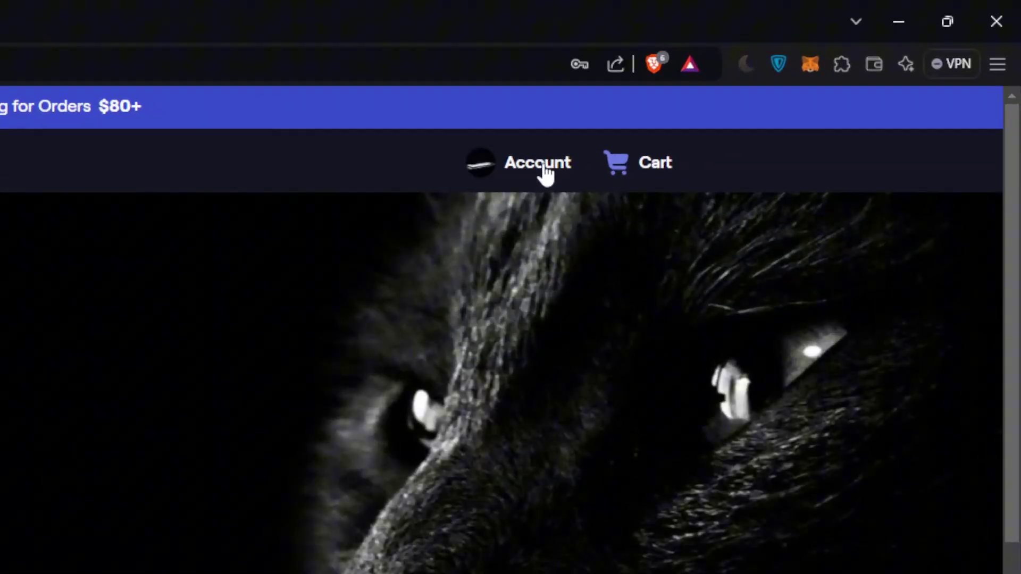
left_click(782, 85)
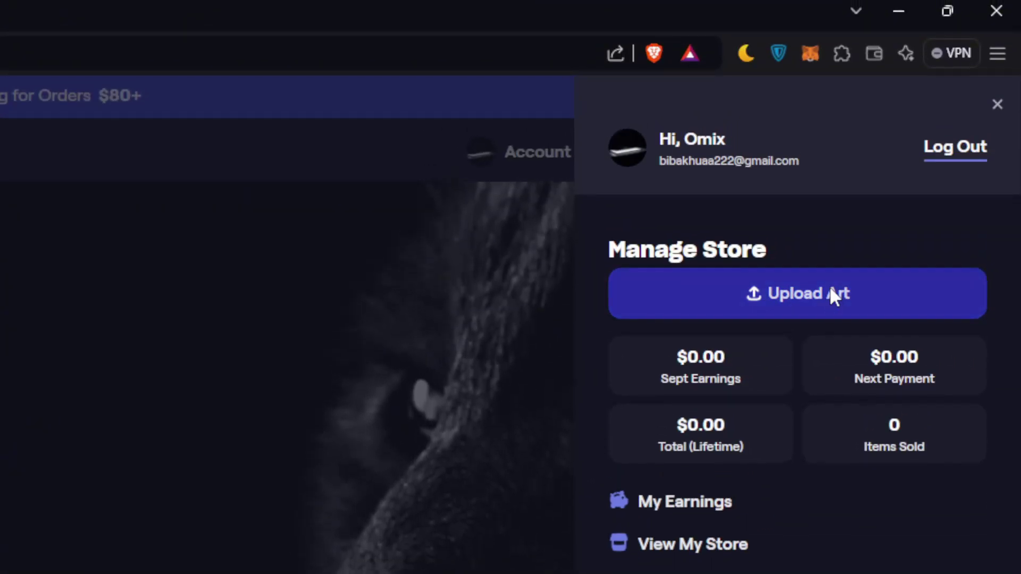
left_click(830, 291)
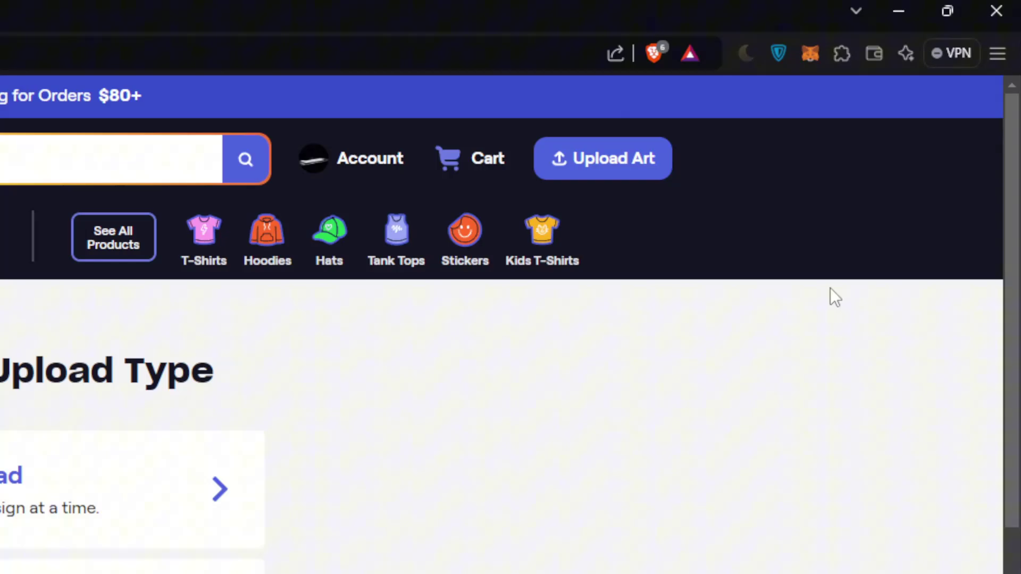
left_click_drag(395, 191, 656, 199)
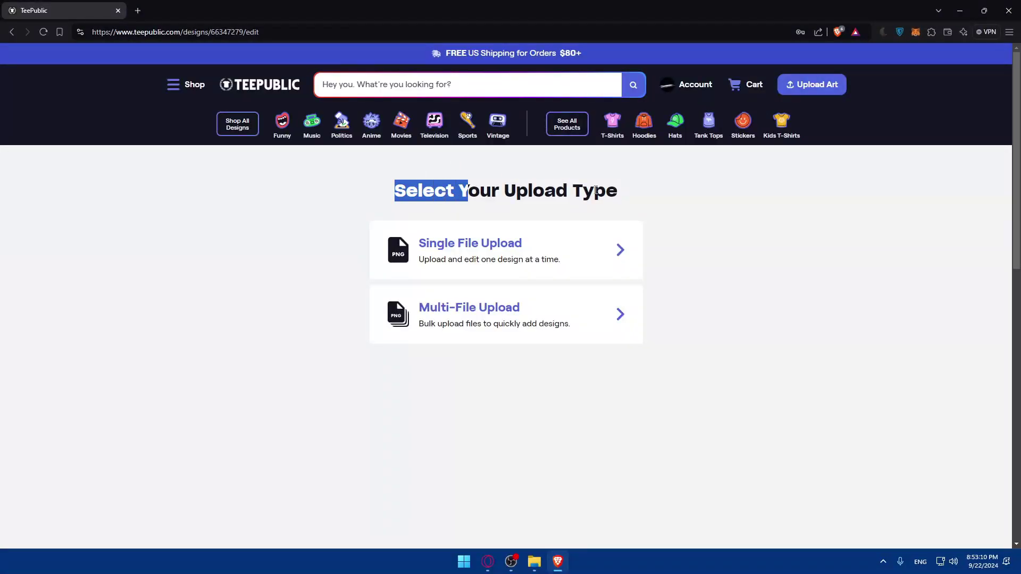
left_click(657, 198)
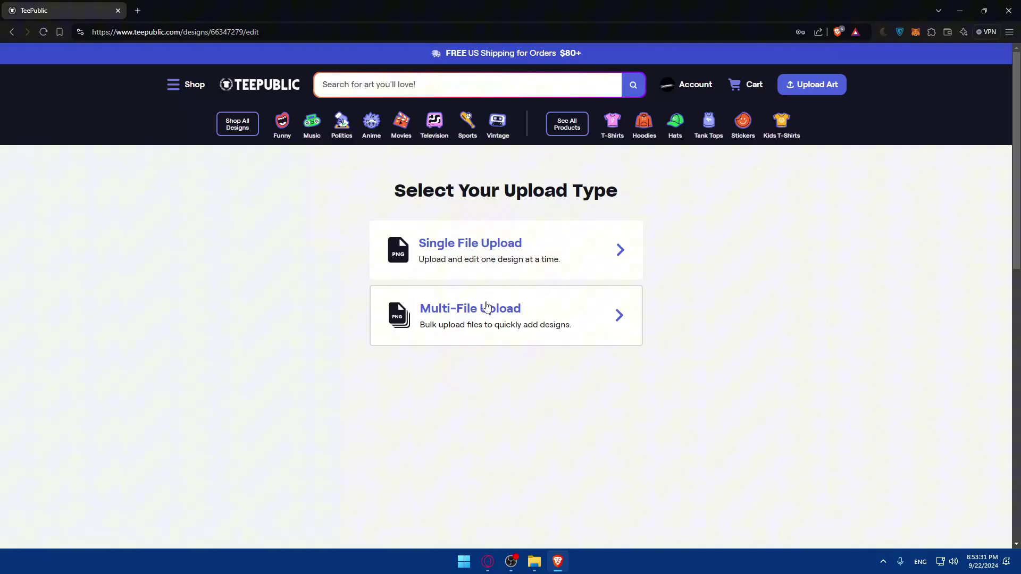
Pick the Single File Upload option.
left_click(474, 243)
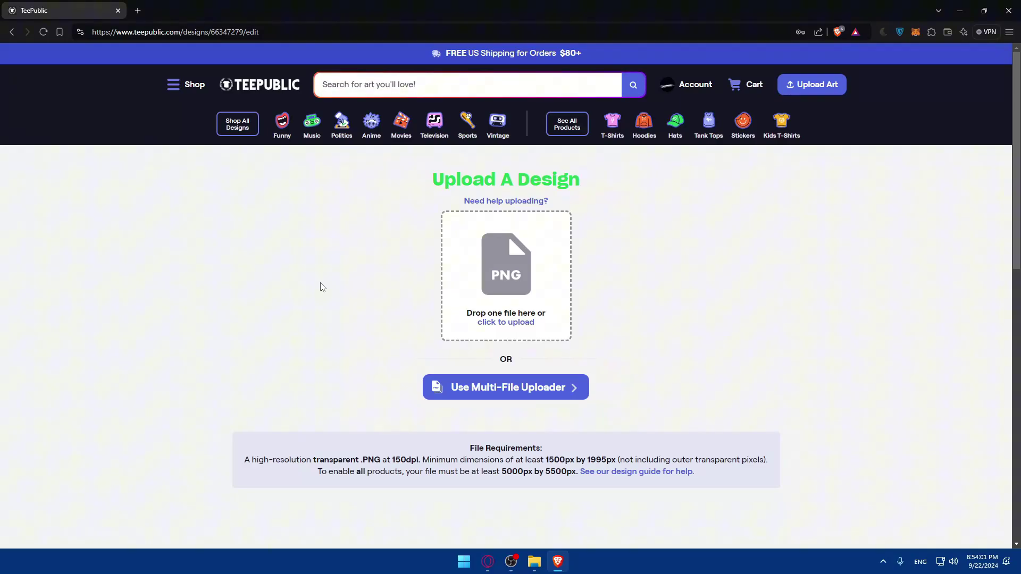
Upload test.jpg, then replace it with wallpaperflare.com_wallpaper (4).jpg.
left_click(501, 284)
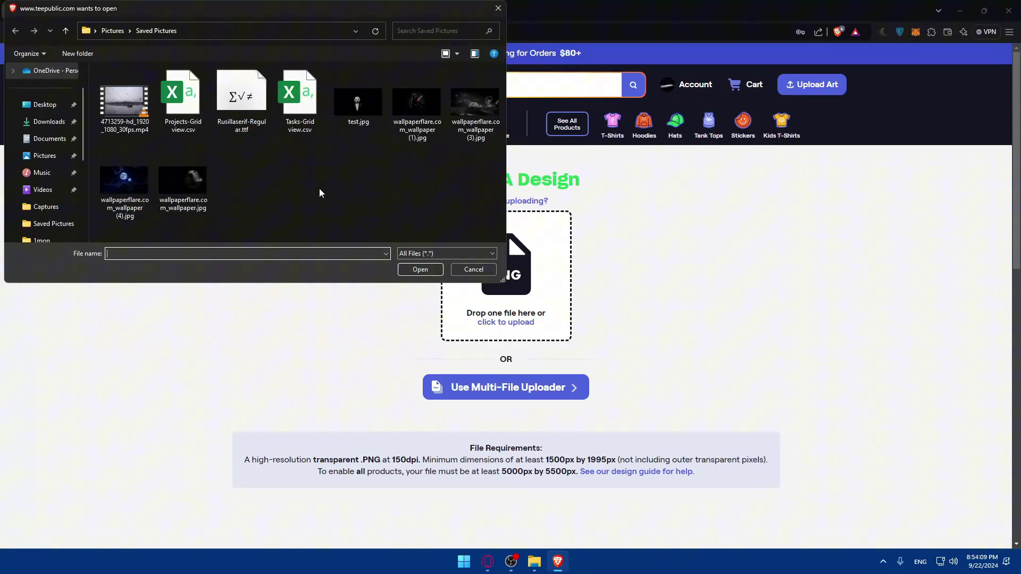
double_click(352, 101)
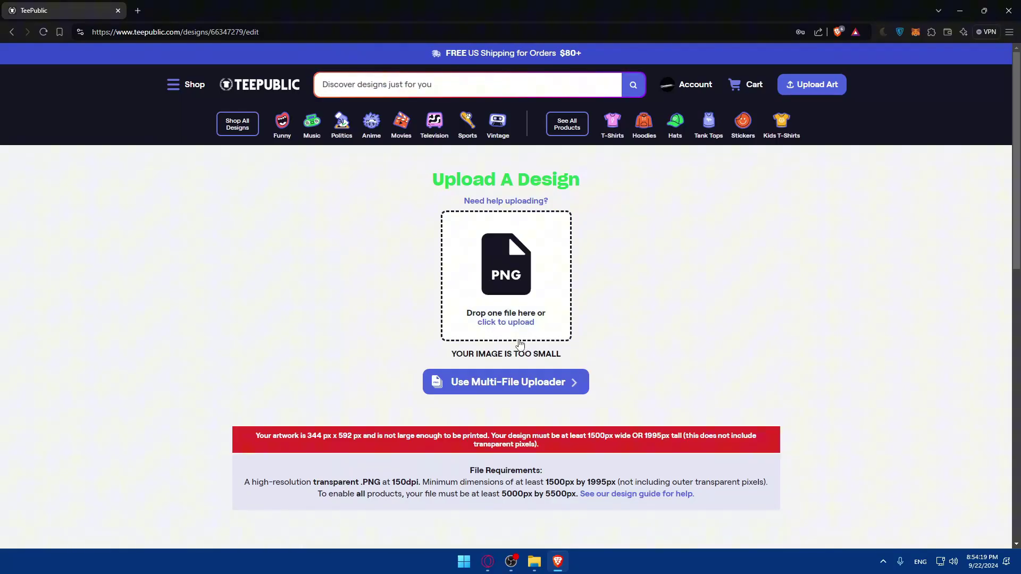
left_click(494, 253)
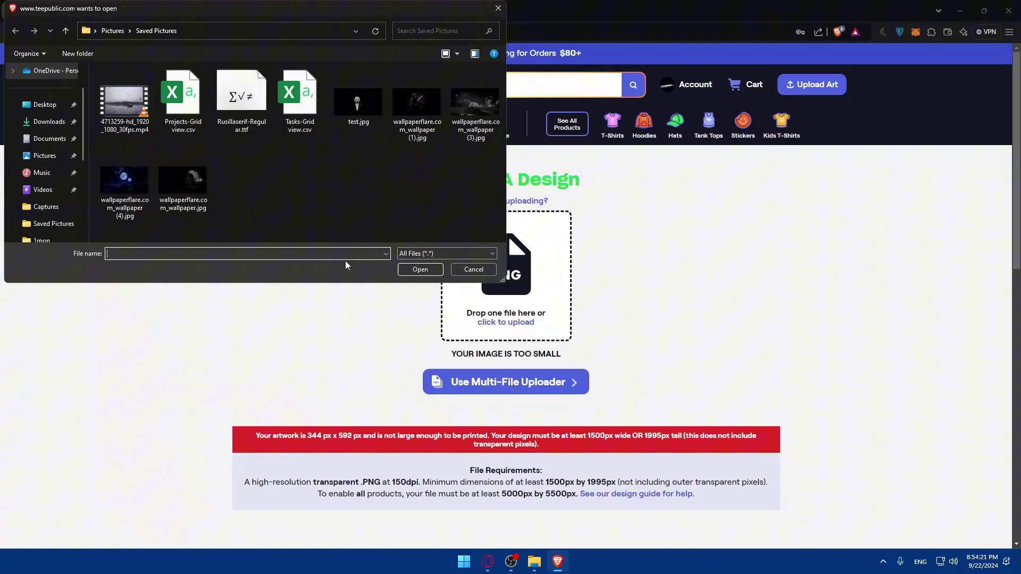
double_click(121, 181)
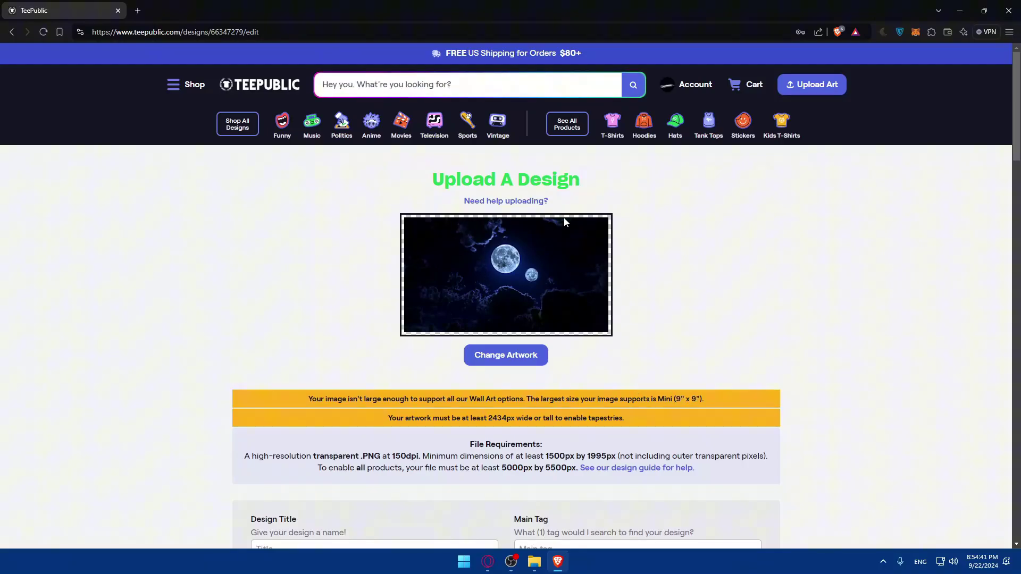
scroll(639, 281, "down", 2)
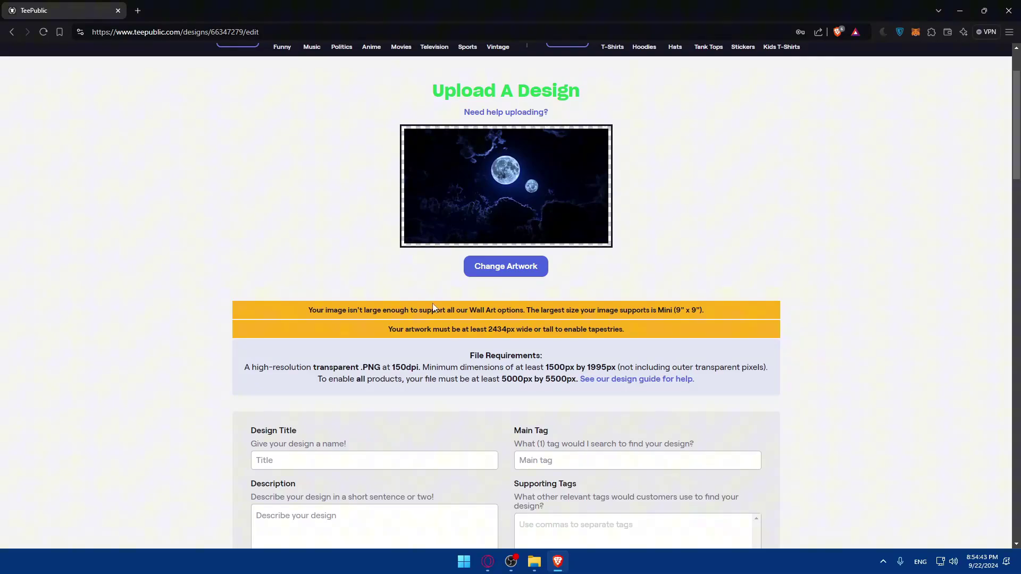
left_click_drag(291, 310, 434, 309)
left_click(278, 304)
left_click_drag(309, 311, 486, 314)
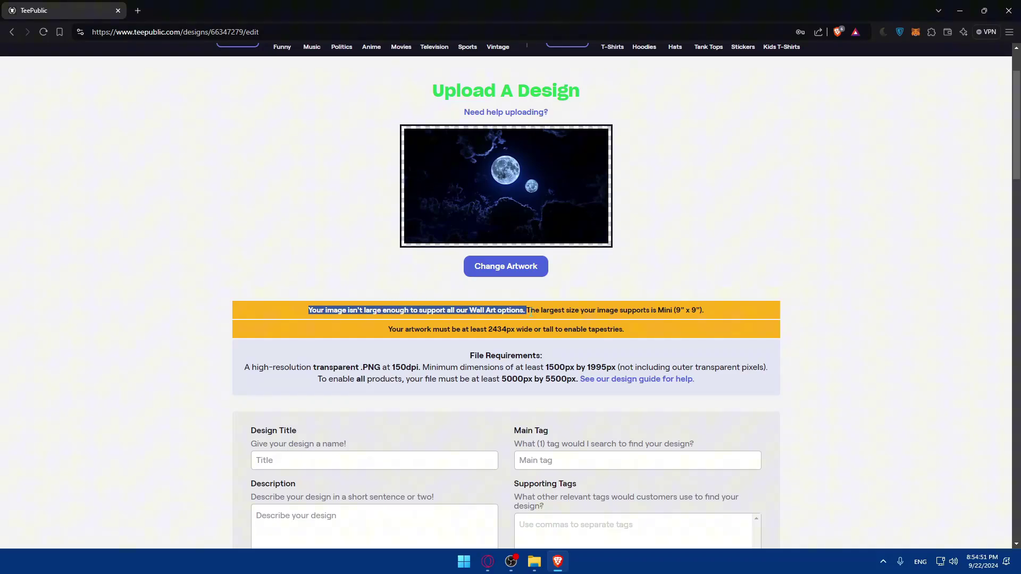
left_click(595, 309)
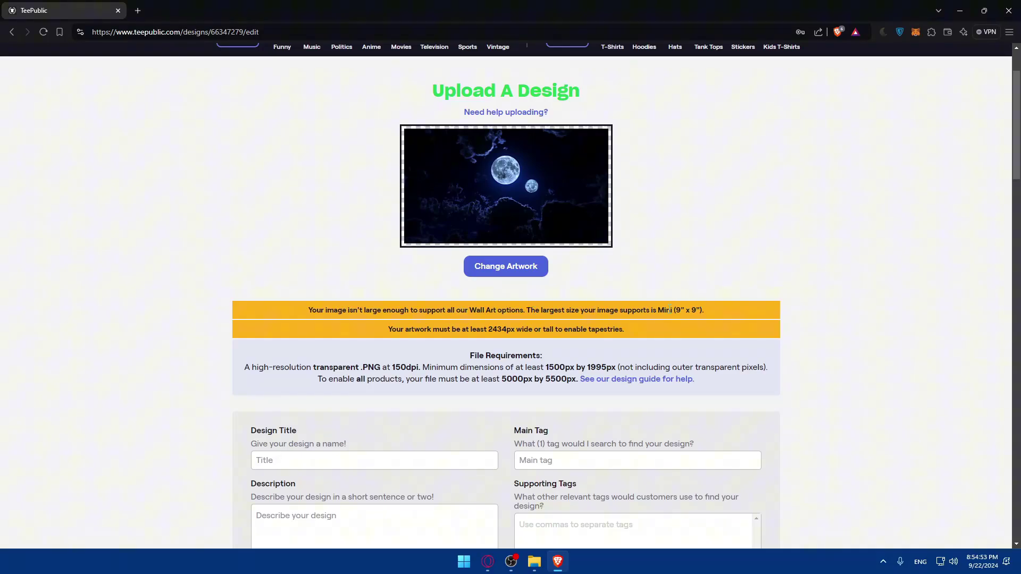
left_click_drag(384, 329, 521, 330)
left_click(515, 331)
left_click_drag(568, 330, 636, 330)
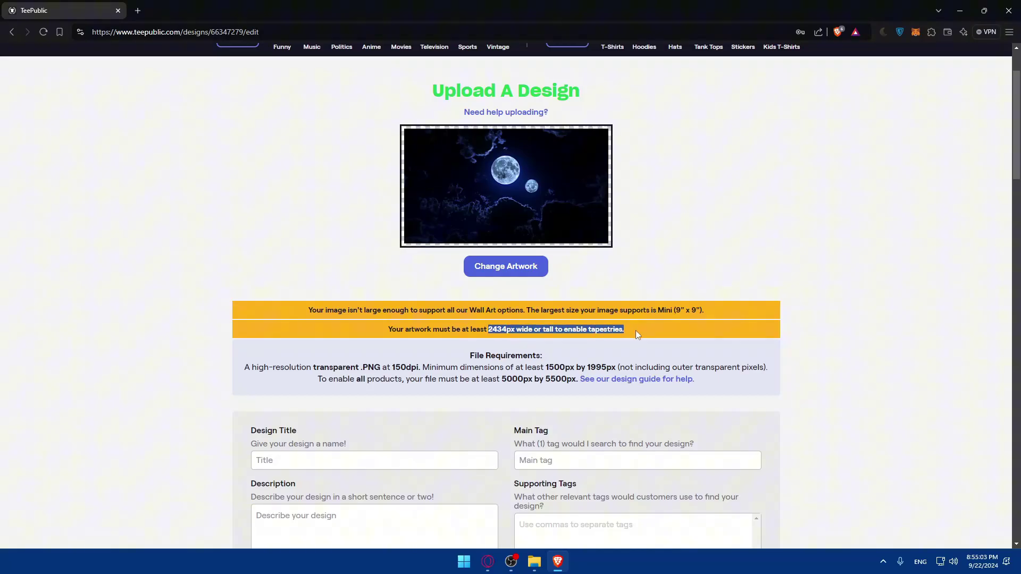
left_click(639, 333)
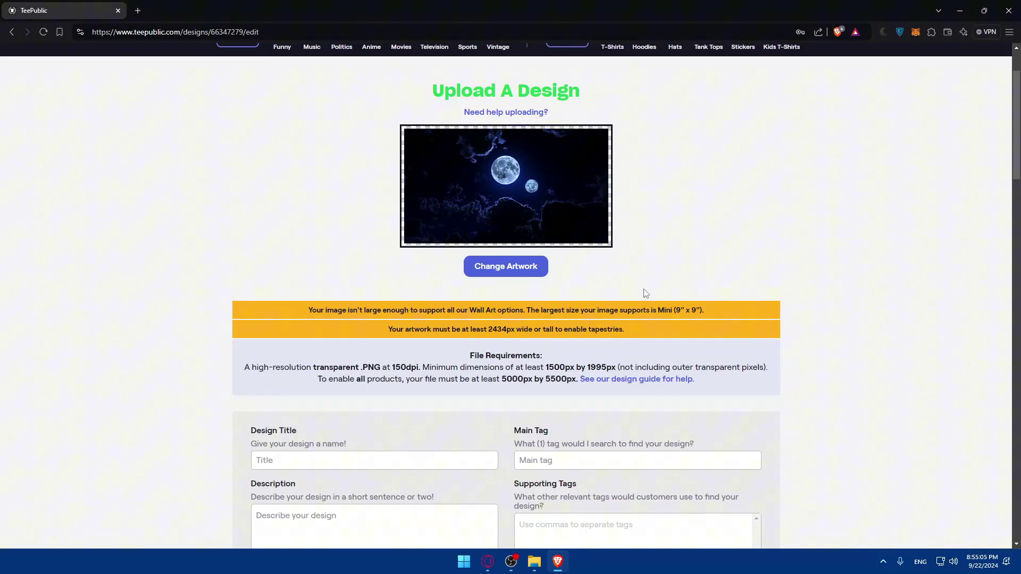
scroll(495, 258, "down", 3)
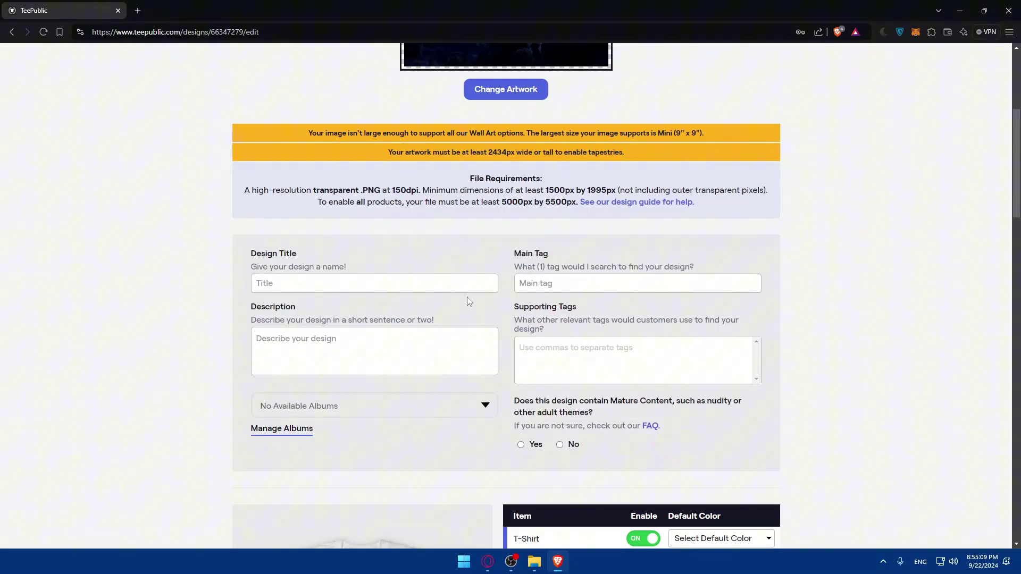
scroll(467, 296, "down", 5)
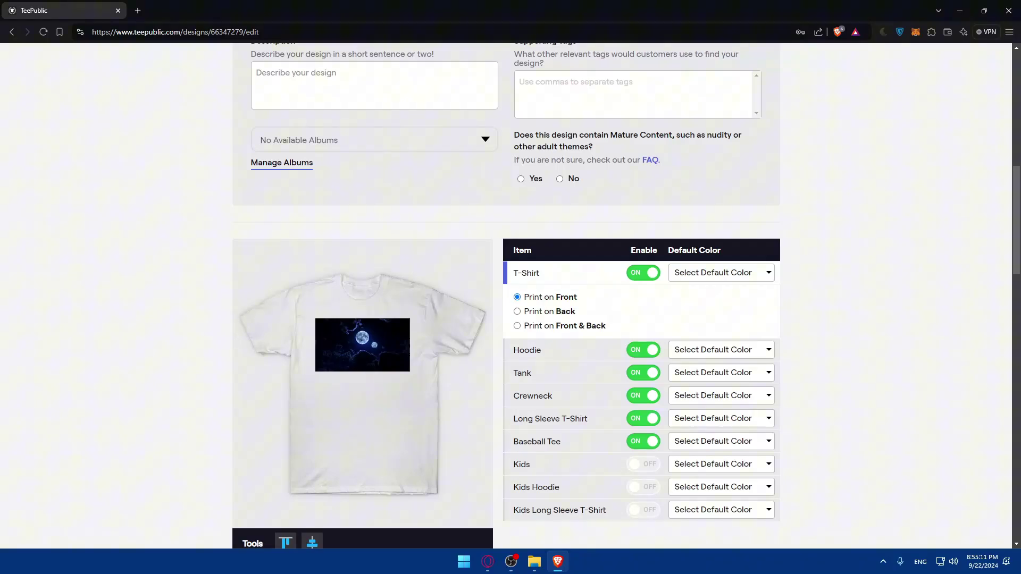
Enter 'Just Testing' as the description and set 'test' as the main tag.
scroll(317, 290, "up", 2)
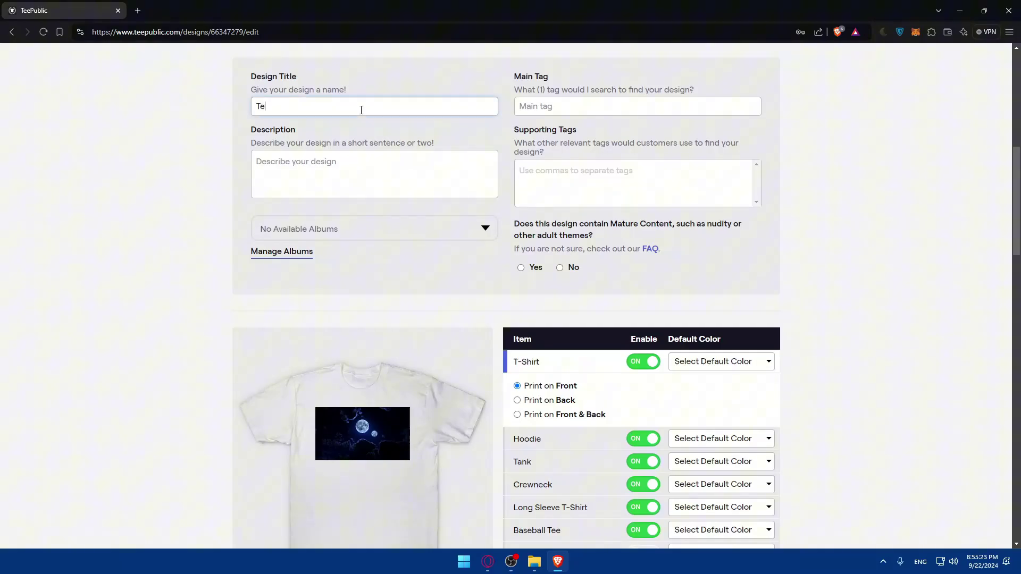
left_click(366, 159)
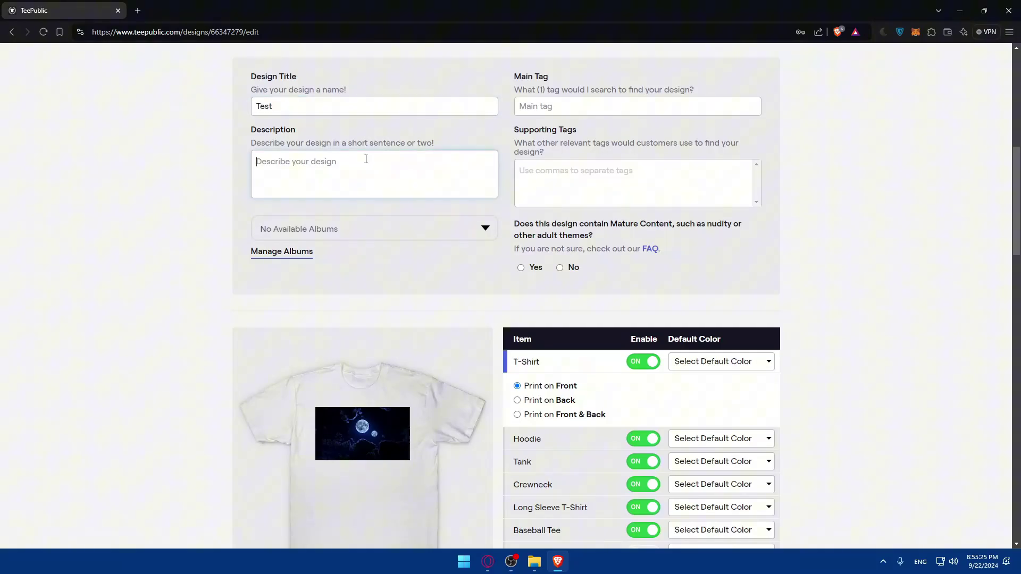
type("Just Testing")
left_click(580, 114)
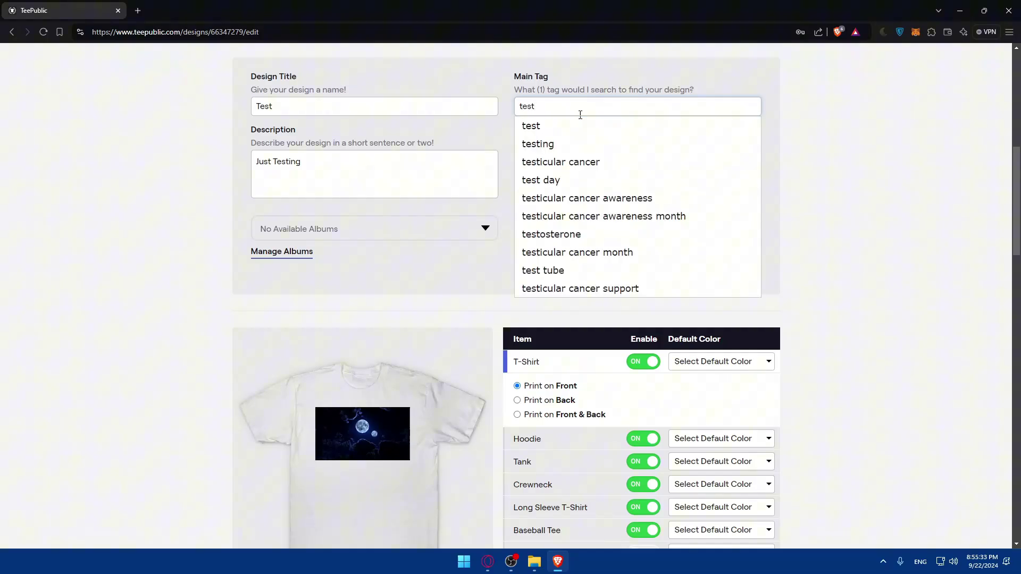
key("Return")
left_click(564, 112)
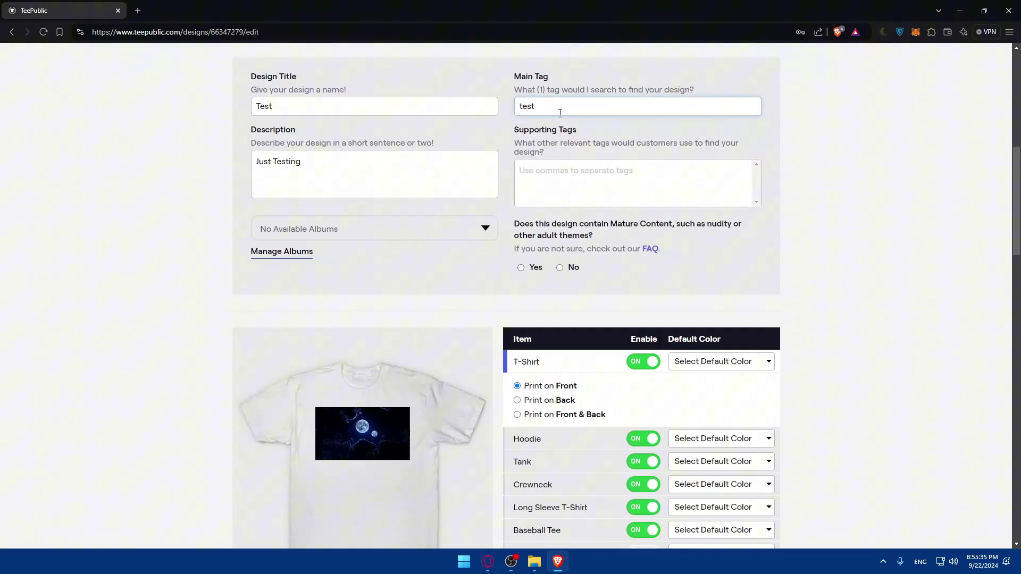
left_click(544, 130)
Add 'testing' as a supporting tag and set Mature Content to No.
left_click(556, 178)
type("test")
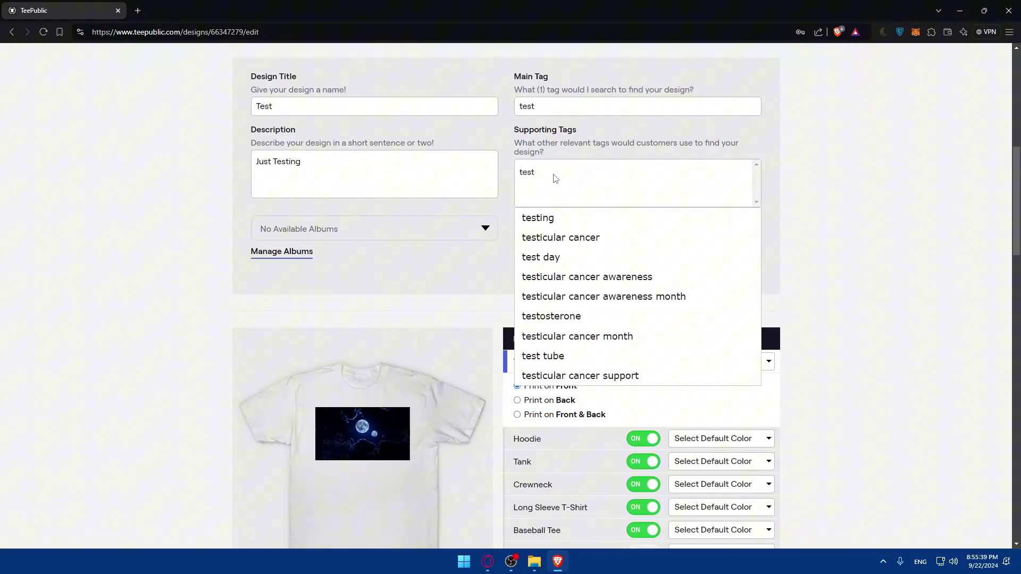
left_click(559, 219)
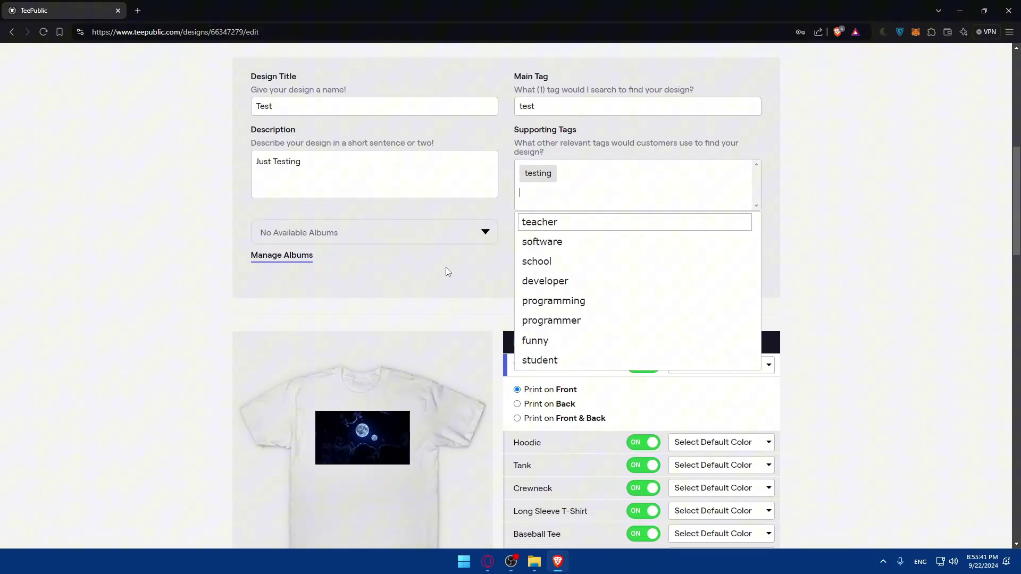
left_click(505, 263)
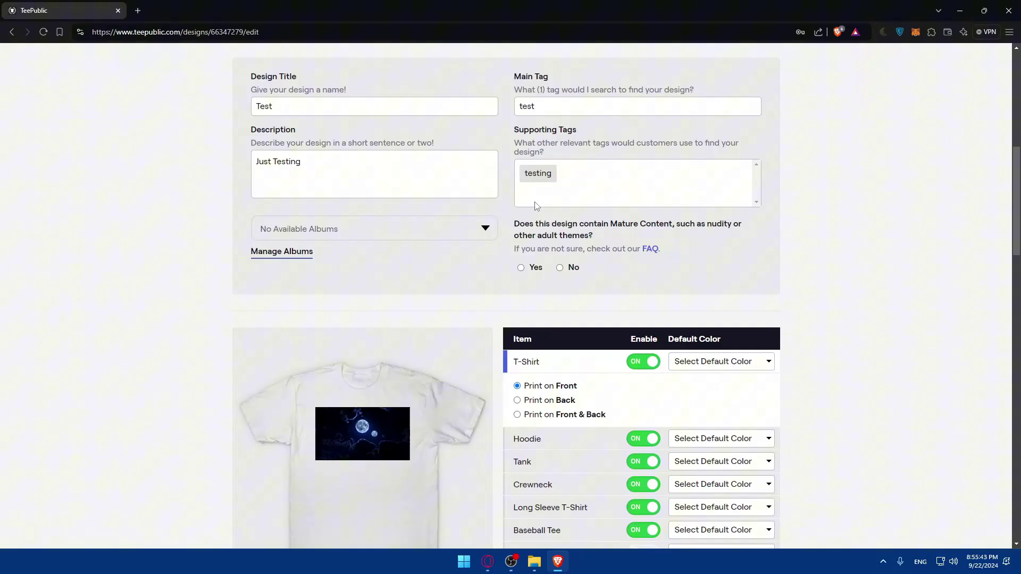
scroll(535, 192, "up", 5)
scroll(534, 192, "down", 7)
scroll(632, 264, "up", 2)
left_click(568, 268)
Turn on the Kids, Kids Hoodie and Kids Long Sleeve T-Shirt products.
scroll(611, 239, "down", 5)
scroll(685, 203, "up", 2)
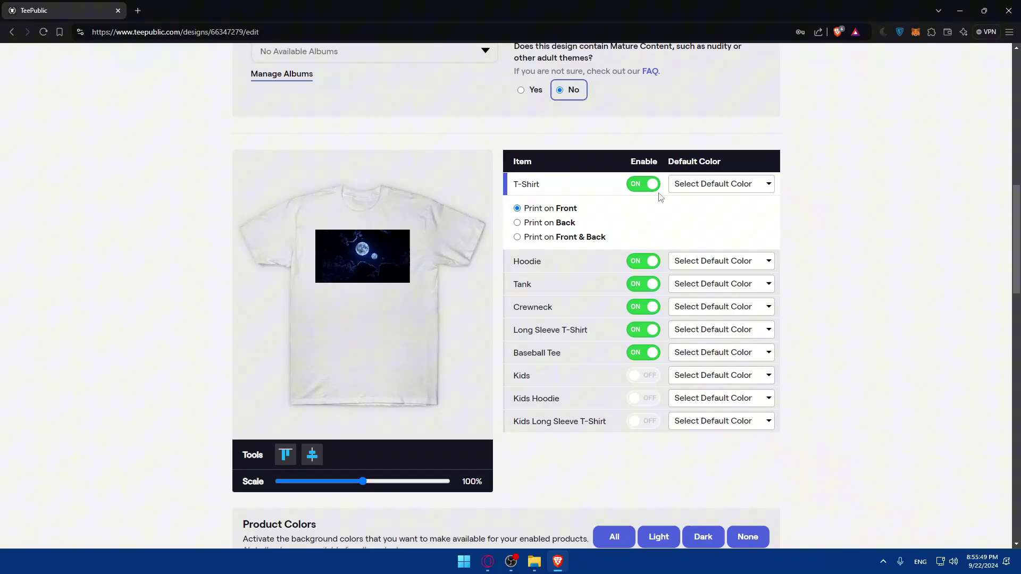
left_click(643, 375)
left_click(643, 399)
left_click(643, 421)
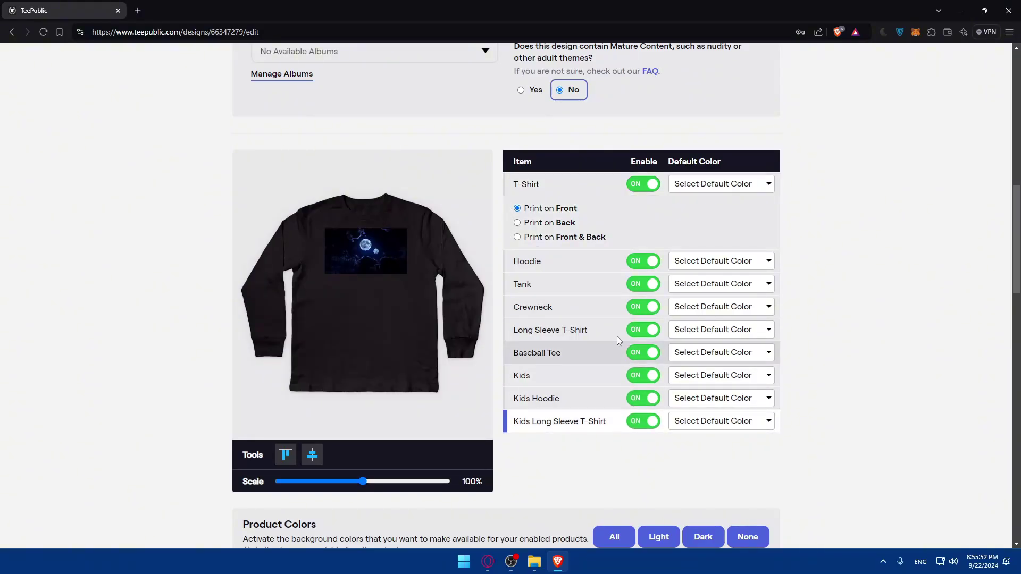
Set default colours: Asphalt for T-Shirt, Black for Hoodie, White/Royal for Baseball Tee.
left_click(701, 185)
left_click(701, 240)
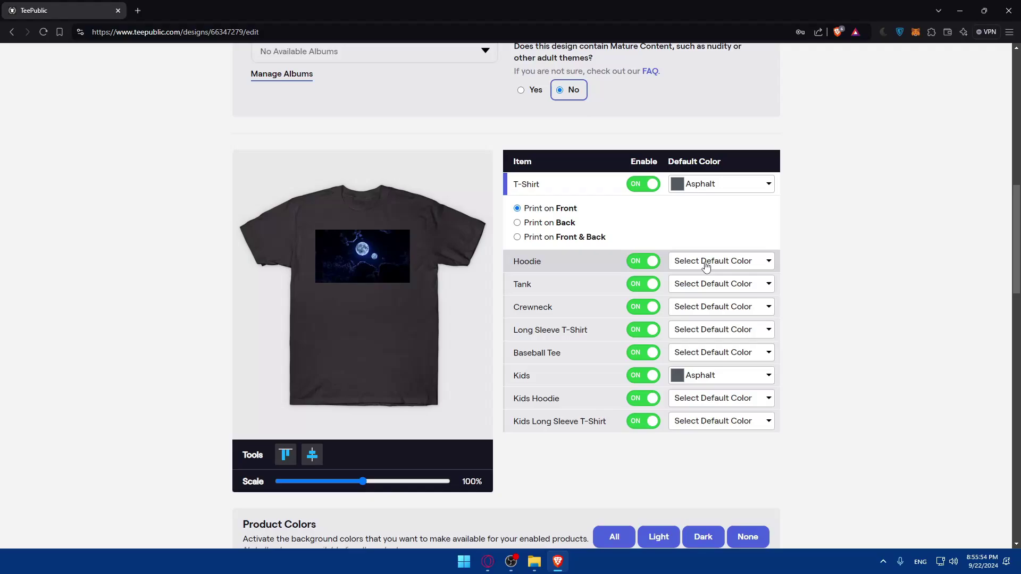
left_click(706, 265)
left_click(686, 299)
left_click(707, 307)
left_click(776, 335)
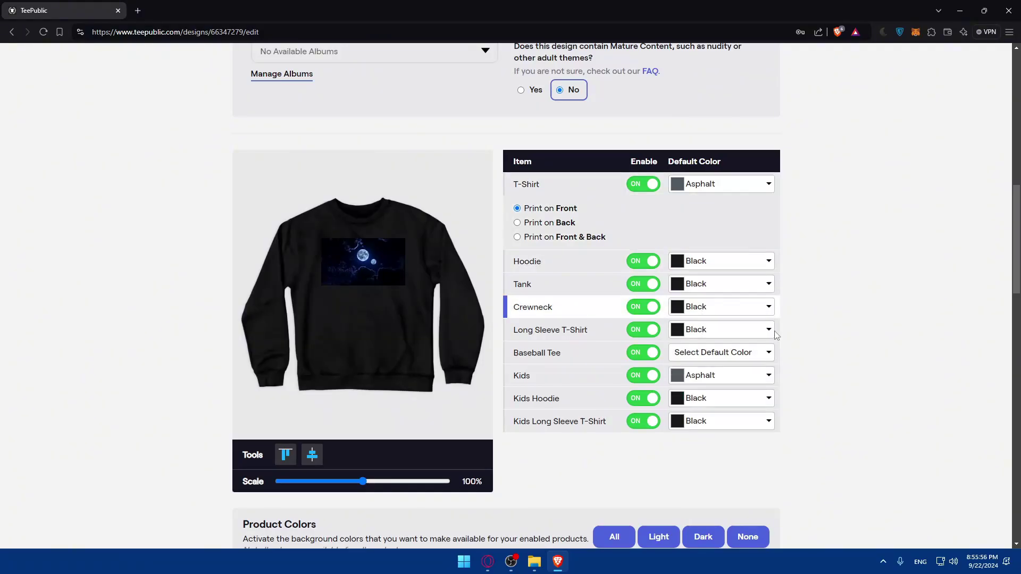
left_click(766, 353)
left_click(705, 426)
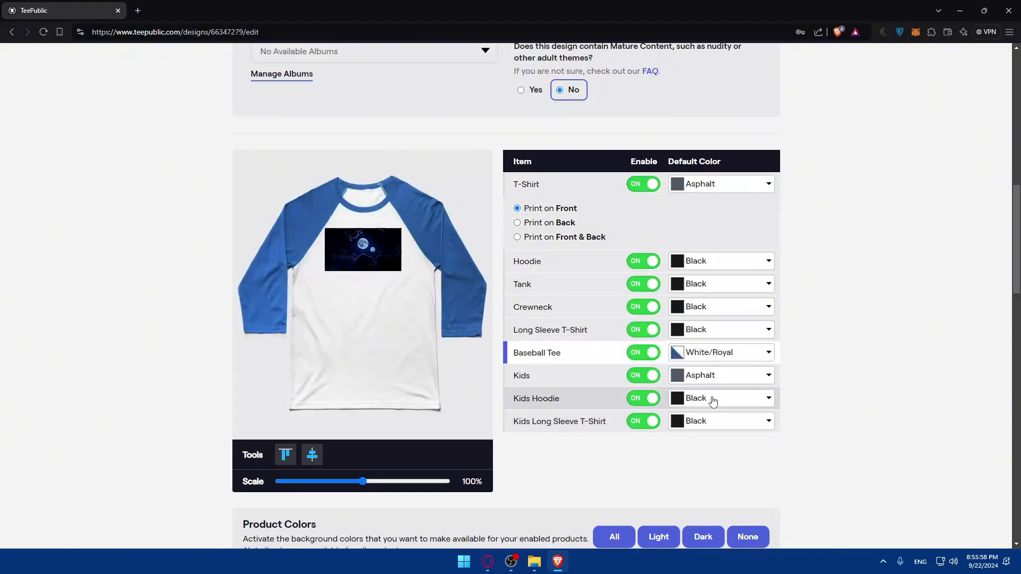
Align the moon design to the top, scale it to 200%, and reposition it.
scroll(713, 401, "down", 3)
scroll(333, 296, "up", 2)
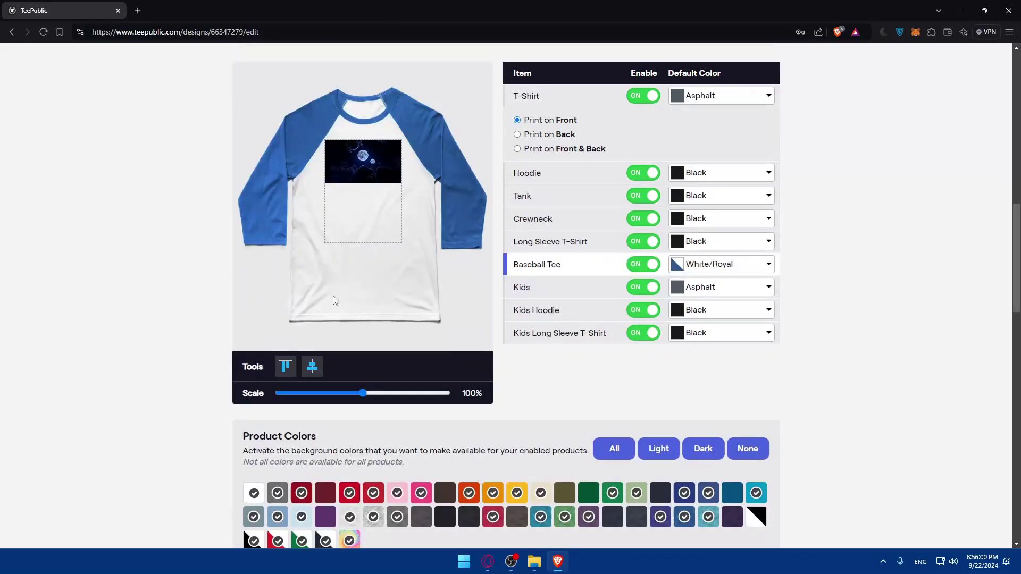
mouse_move(363, 393)
left_mouse_down()
mouse_move(417, 394)
mouse_move(302, 394)
mouse_move(376, 394)
left_mouse_up()
left_click_drag(372, 166, 373, 194)
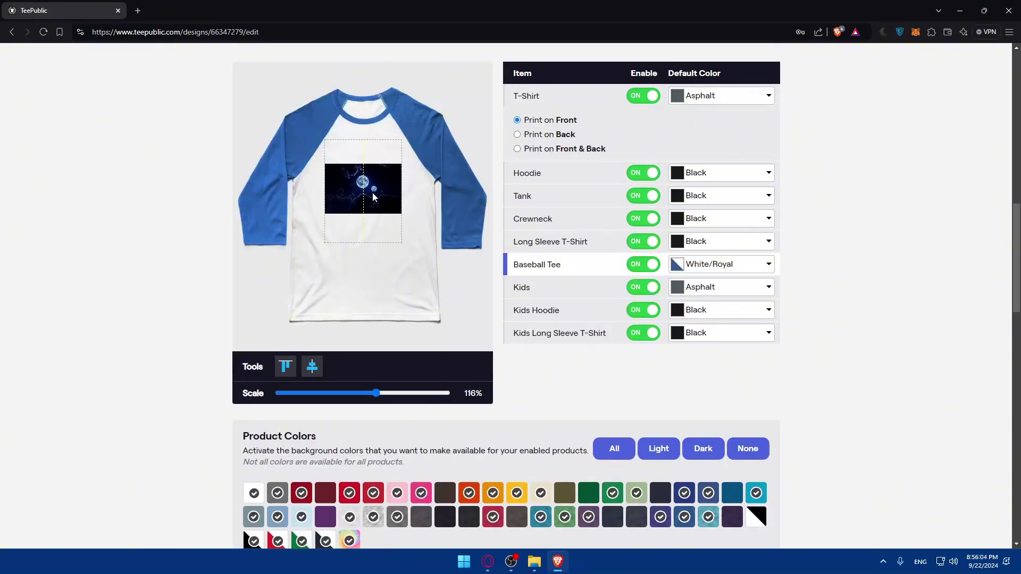
right_click(370, 181)
left_click(330, 259)
left_click(290, 368)
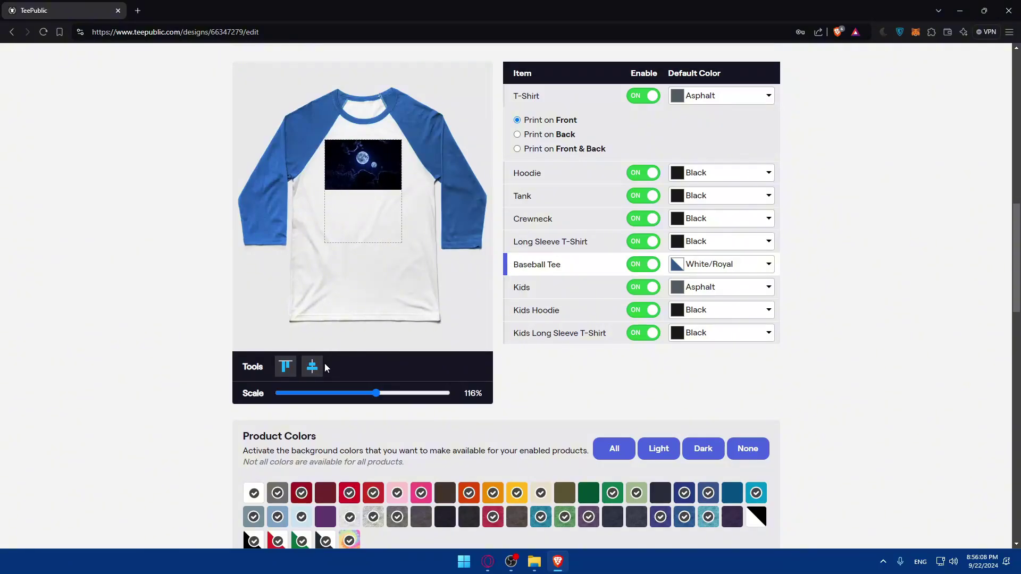
left_click_drag(377, 400, 509, 397)
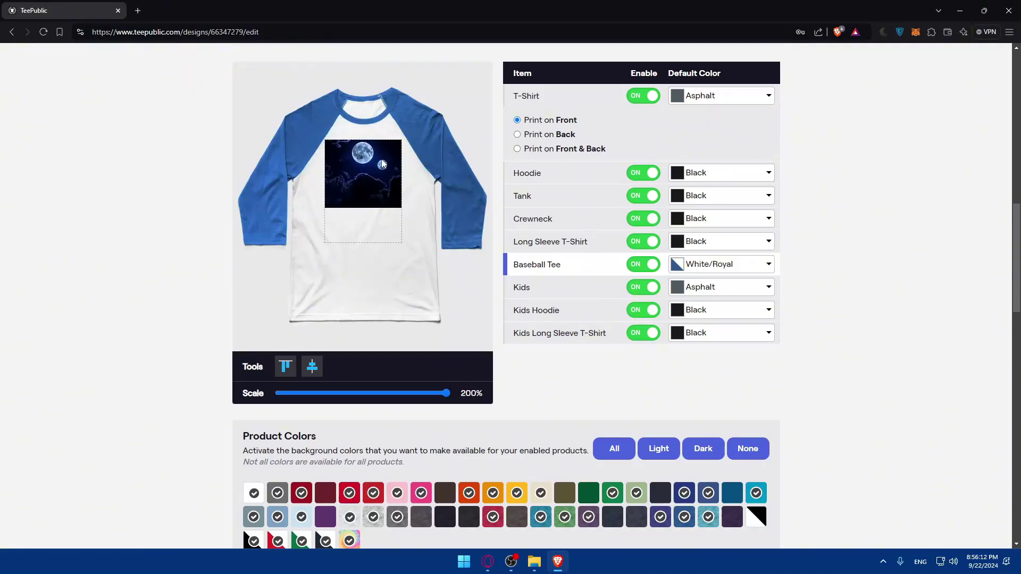
left_click_drag(370, 165, 374, 207)
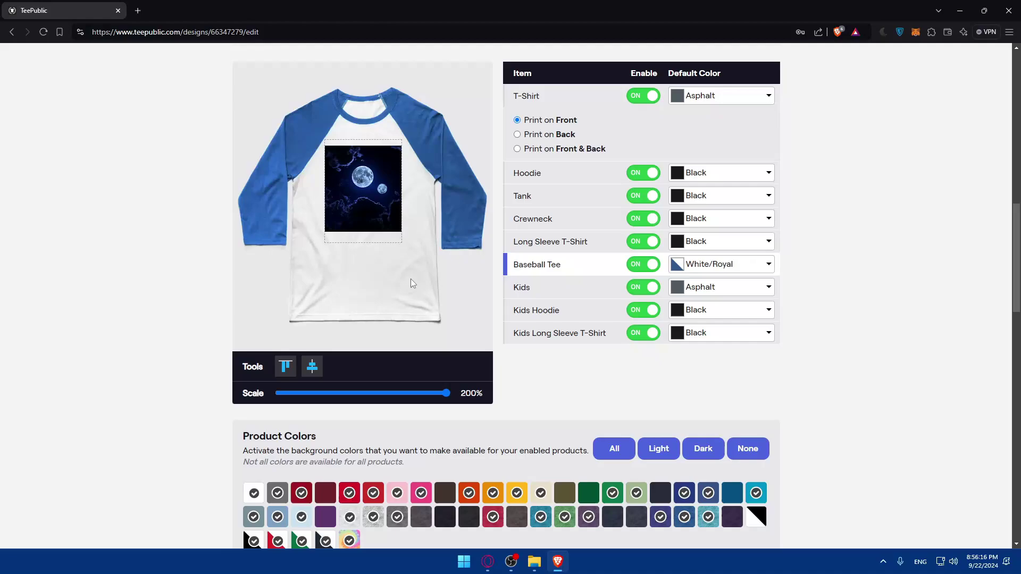
Enable the black/white diagonal product colour, then scroll down to Configure Other Products.
scroll(409, 277, "down", 3)
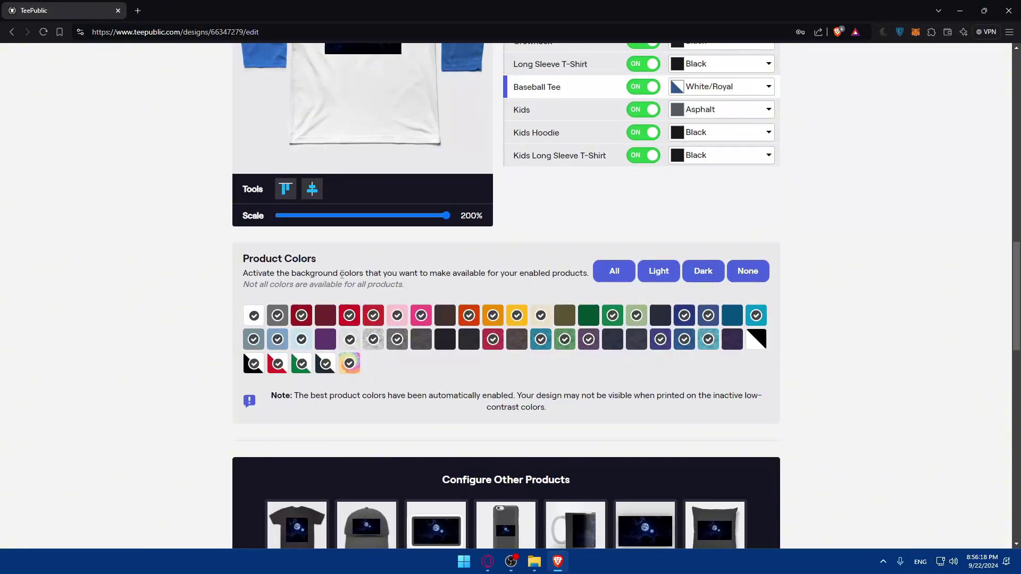
scroll(442, 319, "up", 5)
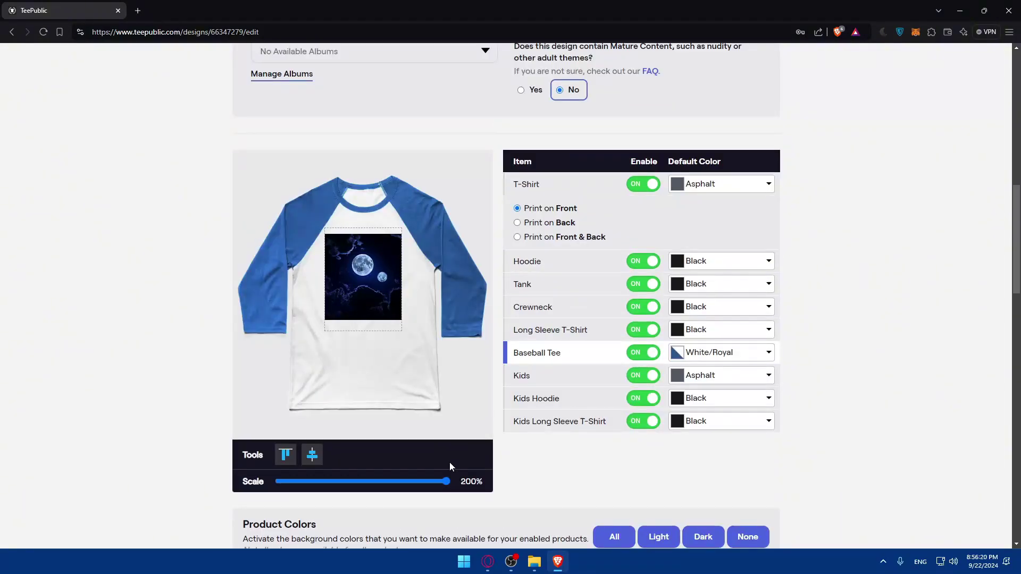
scroll(449, 466, "down", 3)
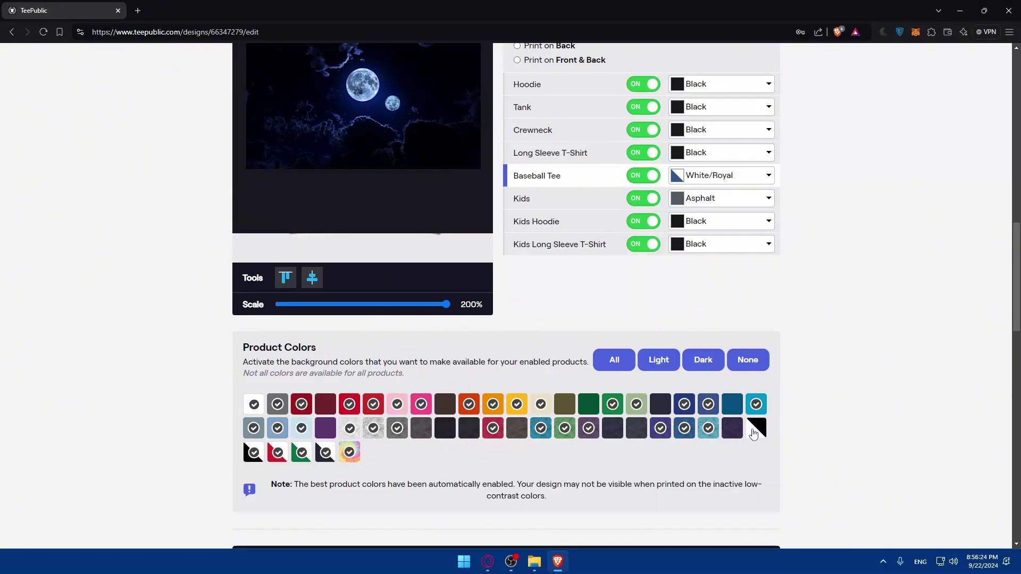
left_click(421, 428)
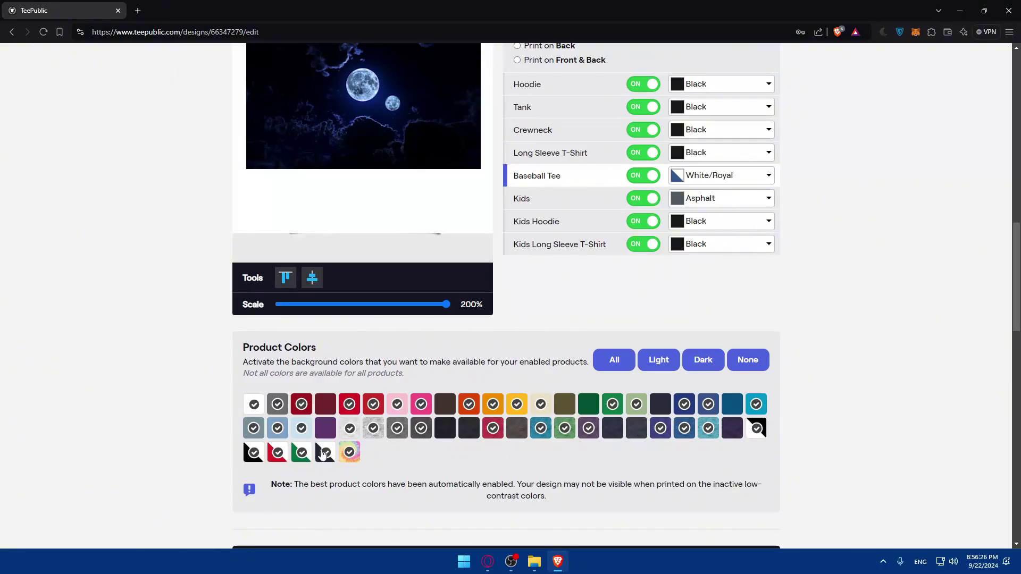
scroll(326, 429, "down", 5)
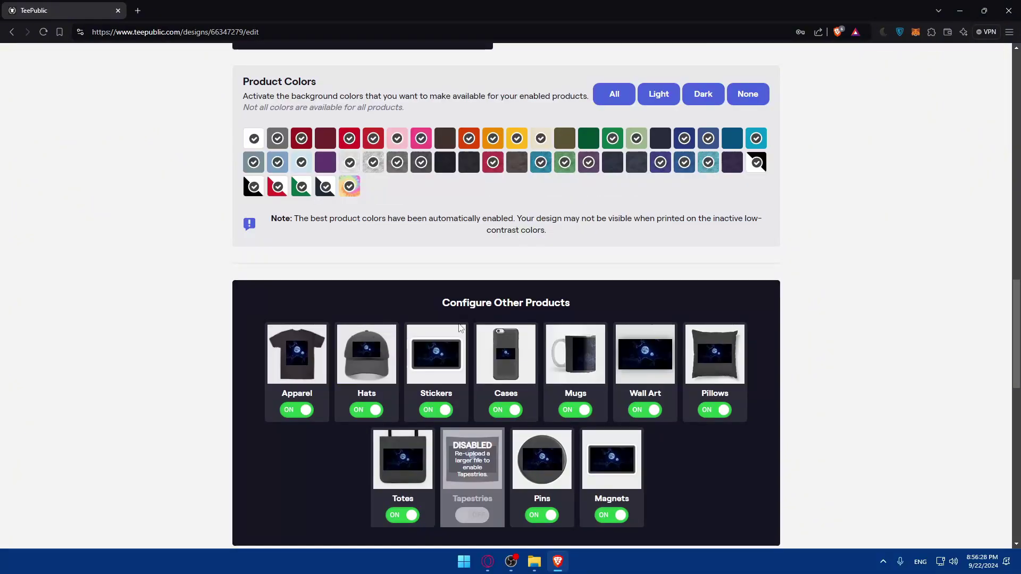
scroll(478, 368, "down", 2)
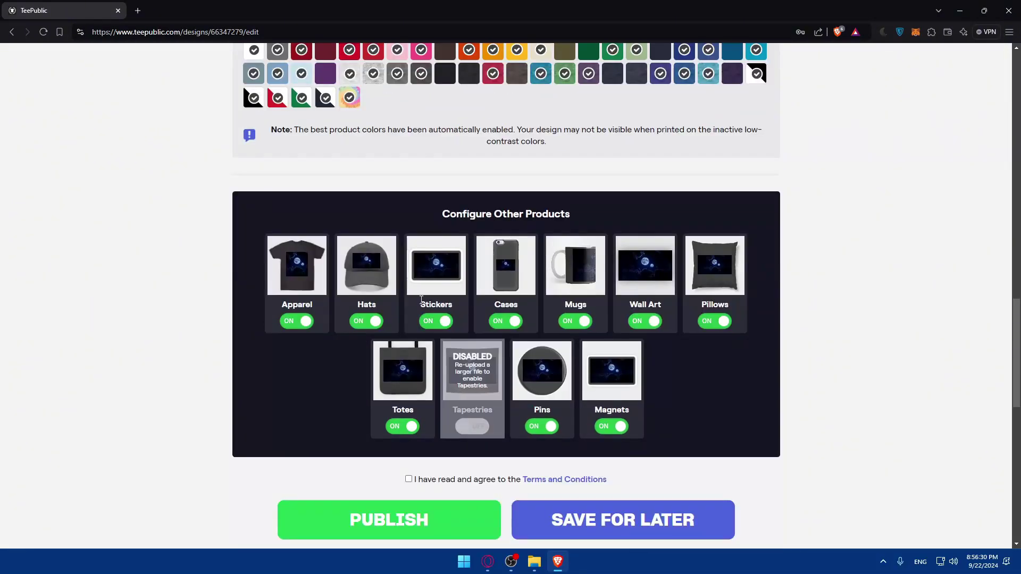
scroll(448, 338, "down", 2)
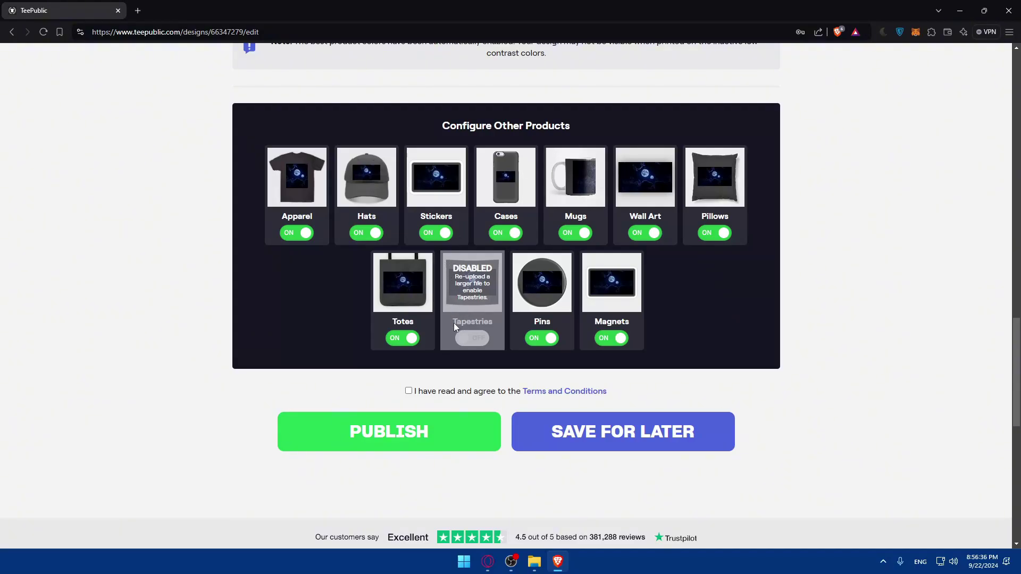
Agree to the Terms and Conditions and close the terms page to return to the design.
left_click(408, 390)
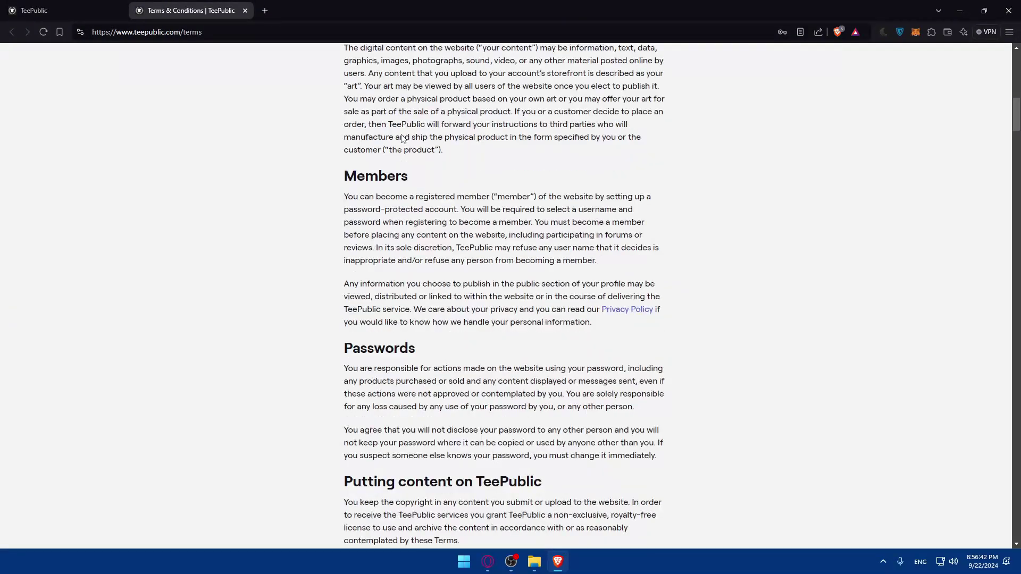
left_click(245, 11)
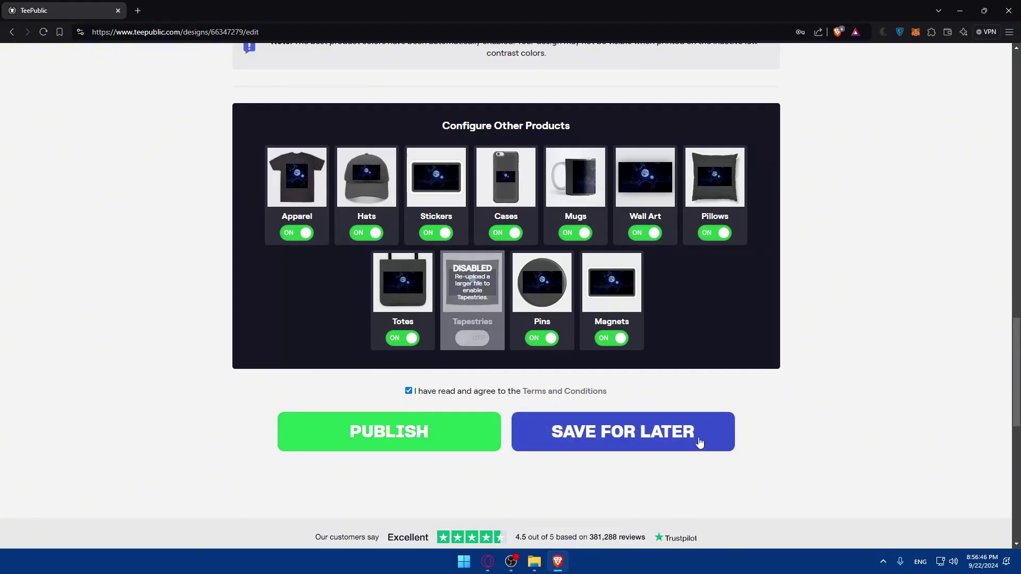
scroll(576, 164, "up", 10)
scroll(577, 170, "down", 11)
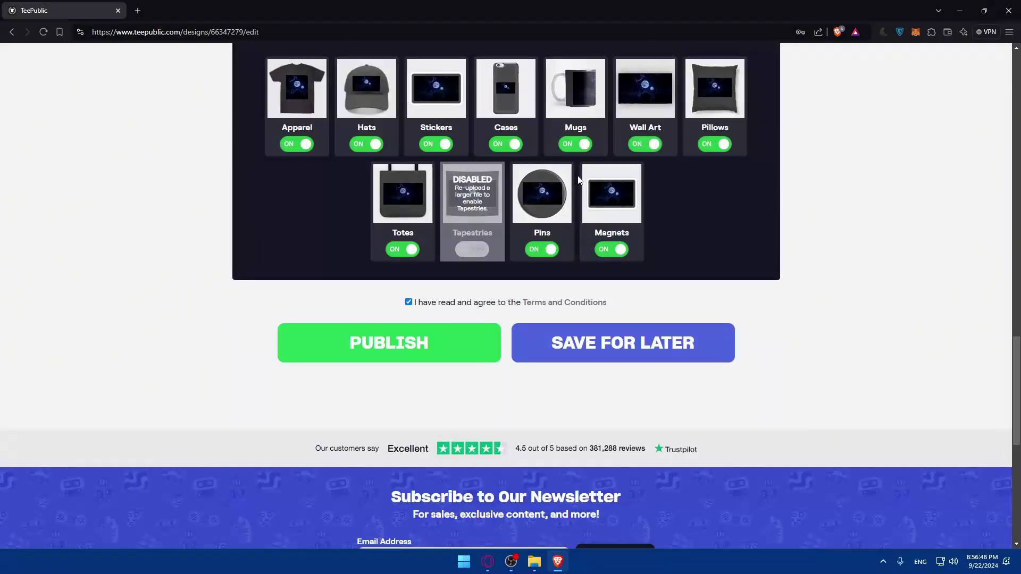
scroll(580, 179, "up", 10)
scroll(579, 179, "up", 10)
scroll(574, 213, "down", 15)
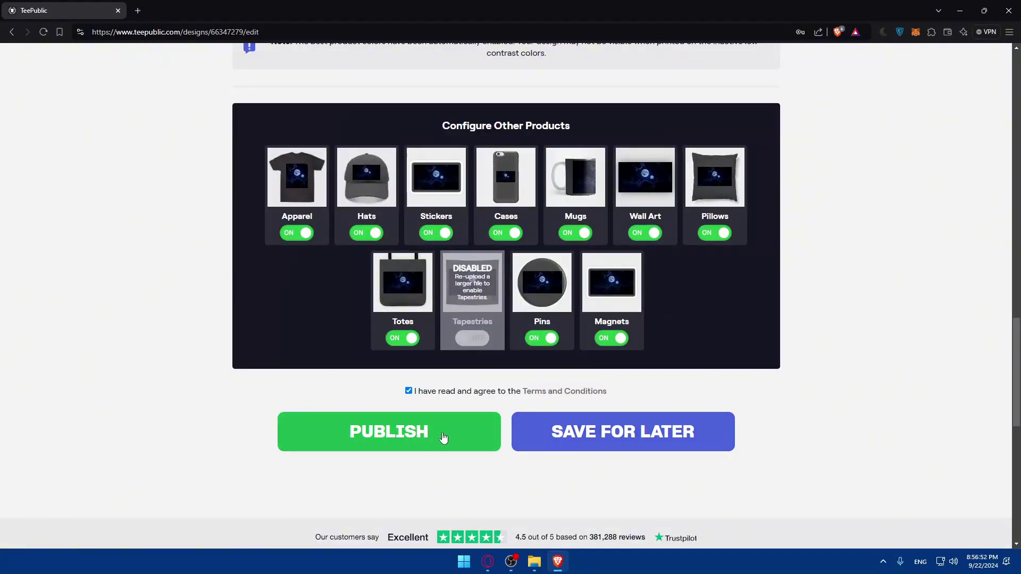
Save the moon design as a draft, then briefly check the new-design upload page.
left_click(538, 442)
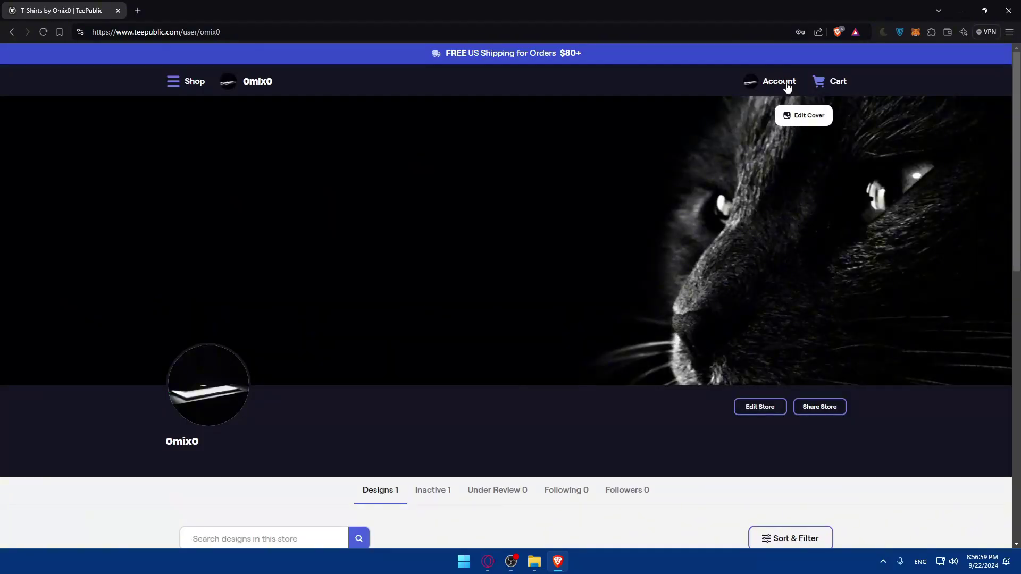
left_click(786, 82)
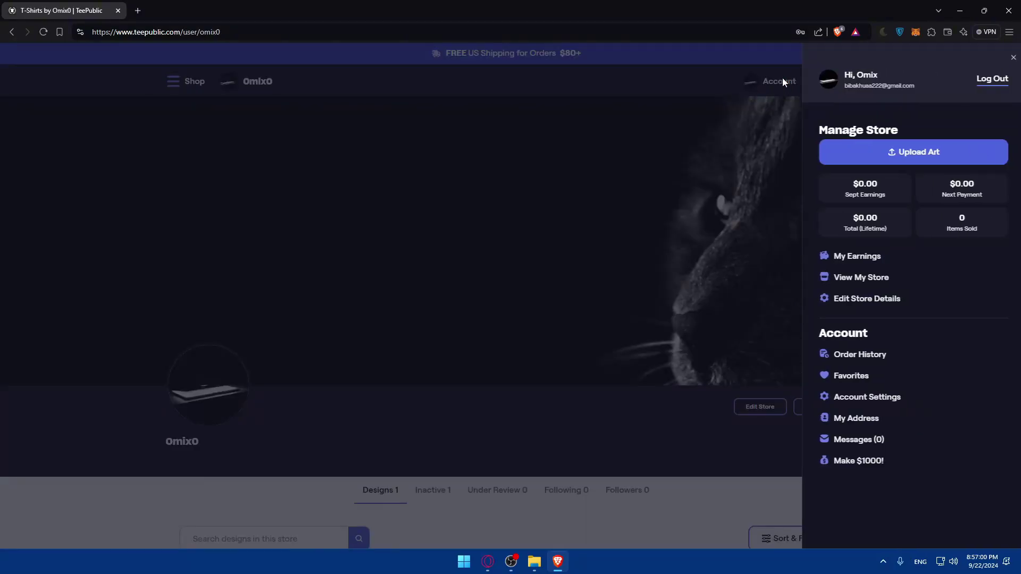
left_click(886, 153)
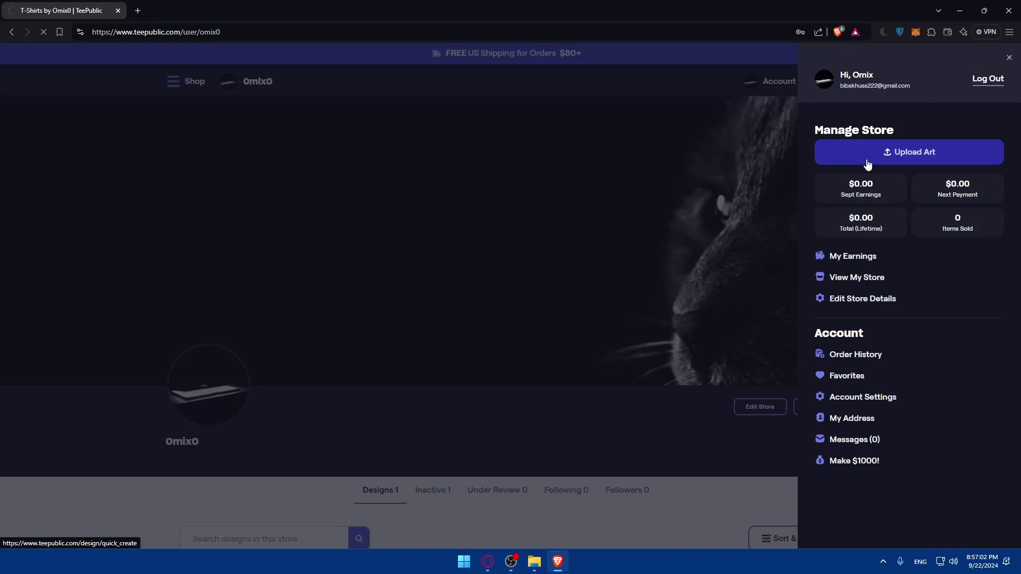
scroll(559, 291, "down", 6)
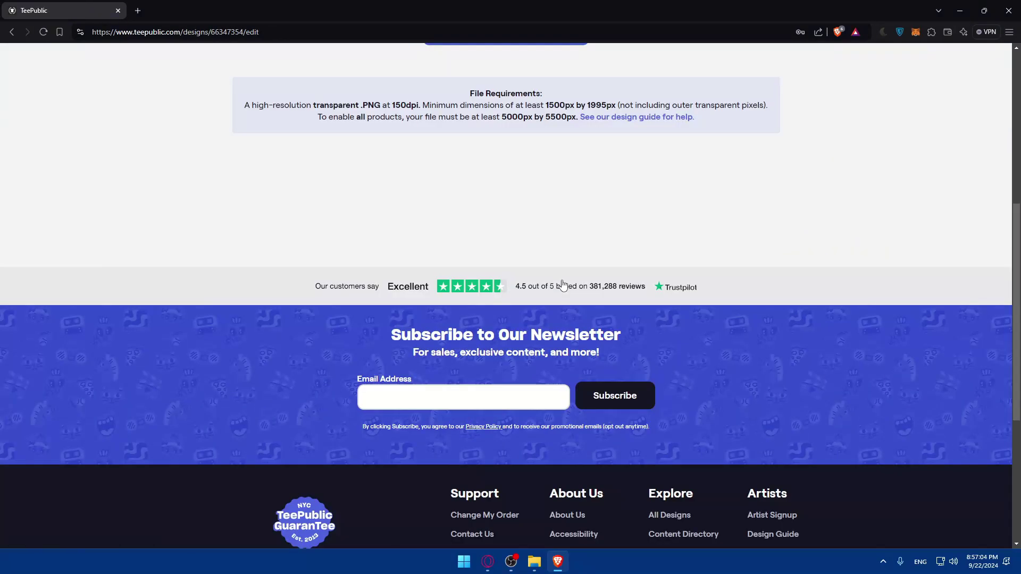
scroll(563, 286, "up", 7)
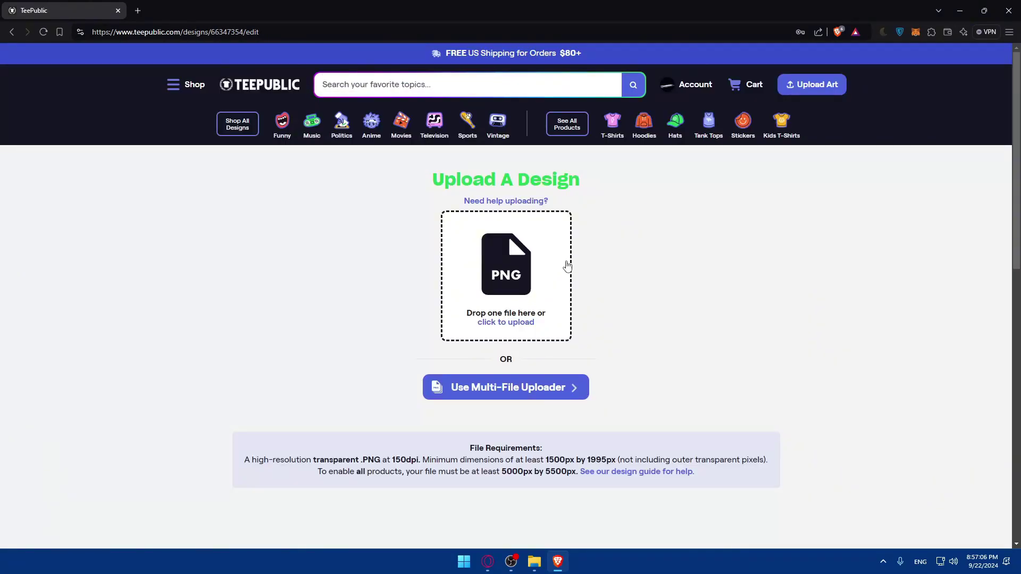
Go to your store's Inactive designs and open the options menu for the Test design.
left_click(691, 85)
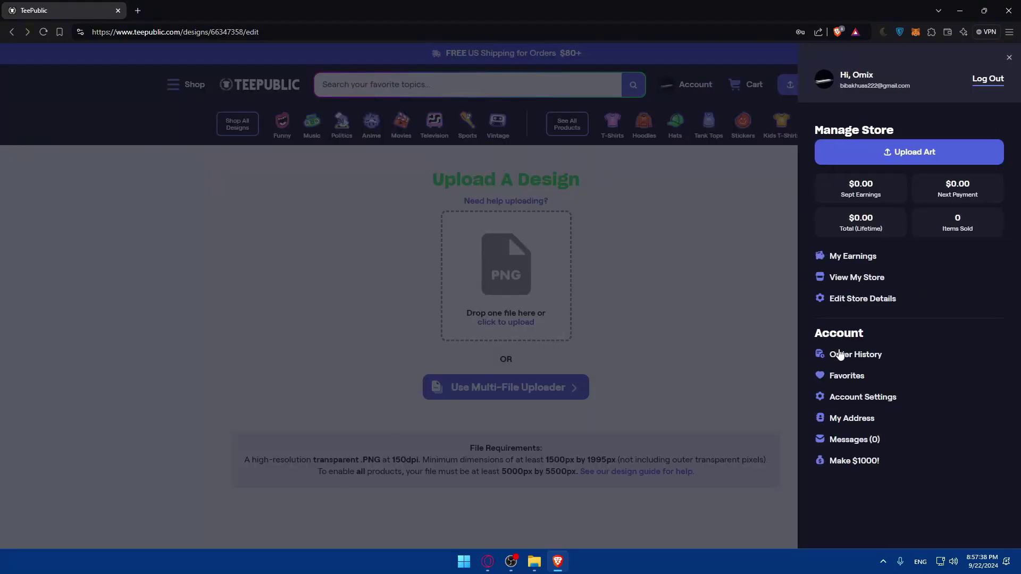
left_click(848, 277)
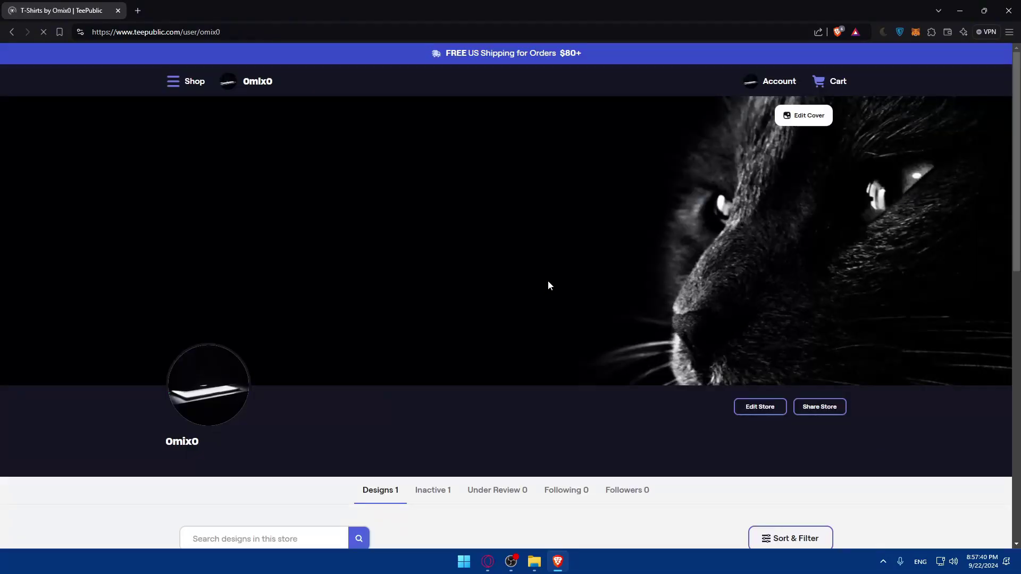
scroll(537, 279, "down", 5)
left_click(423, 140)
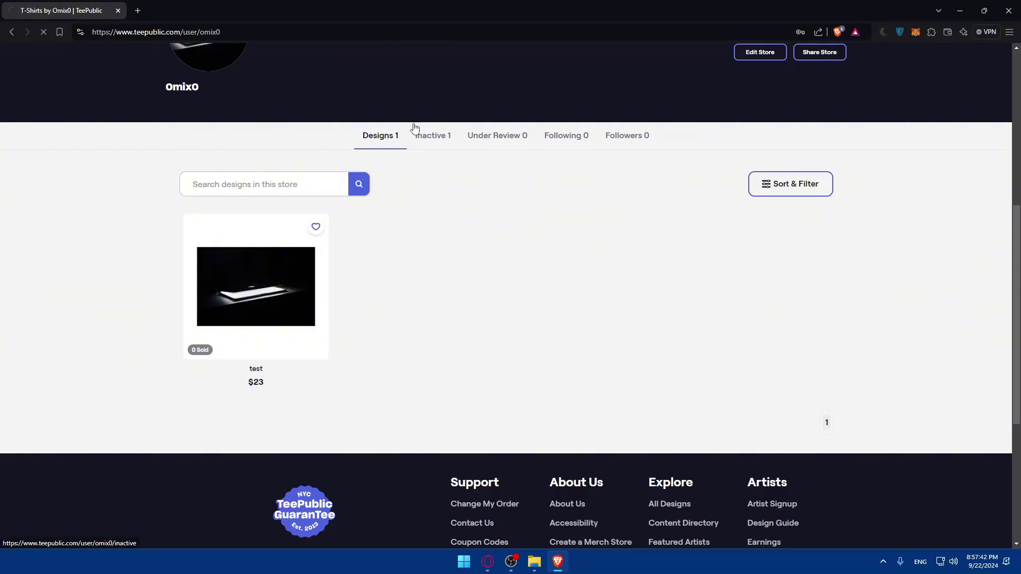
scroll(372, 265, "down", 5)
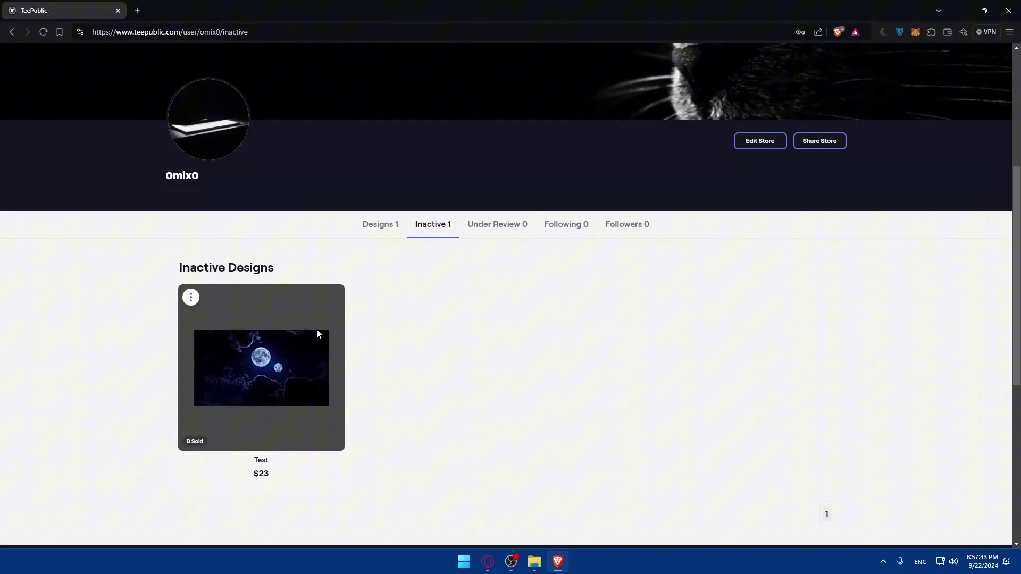
left_click(190, 298)
Edit & Publish the Test design, accept the terms after the alert, and publish it.
left_click(222, 375)
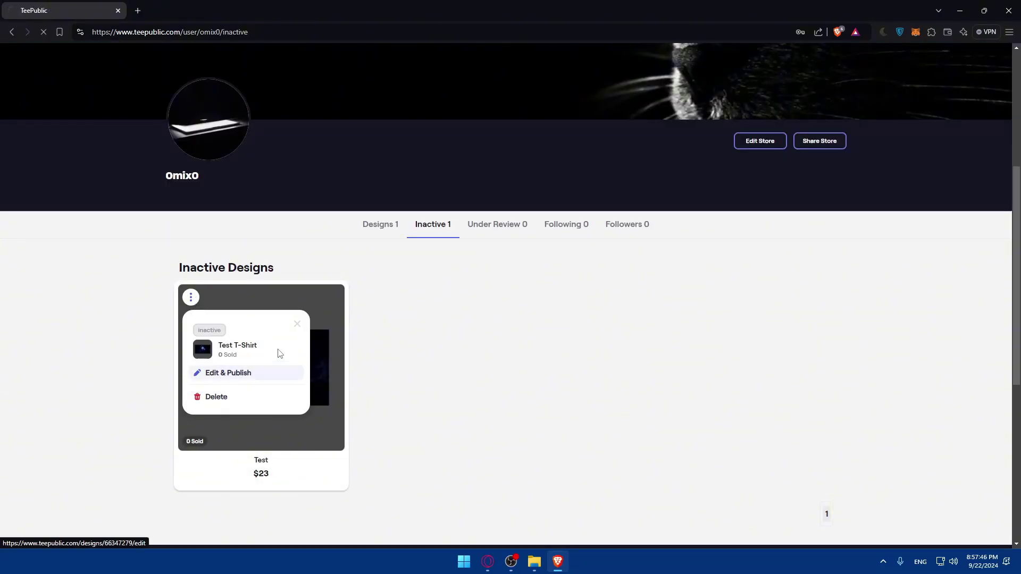
scroll(478, 239, "down", 20)
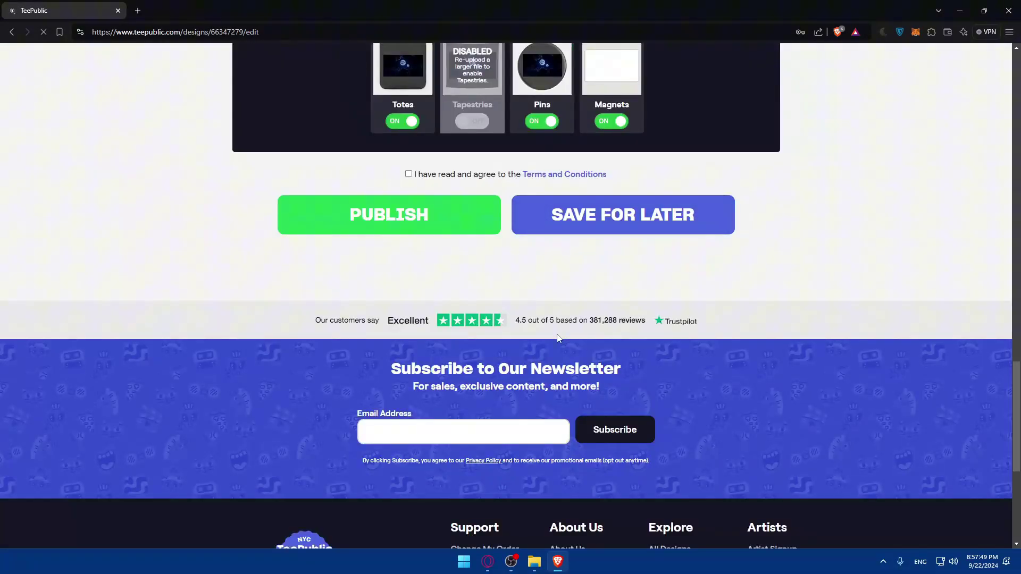
left_click(443, 215)
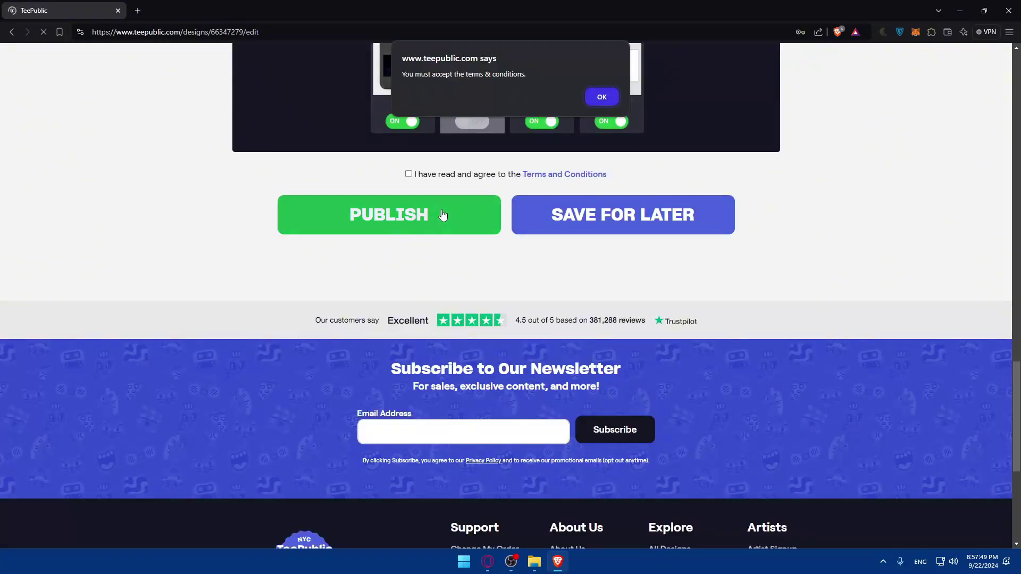
left_click(600, 101)
left_click(408, 174)
left_click(400, 224)
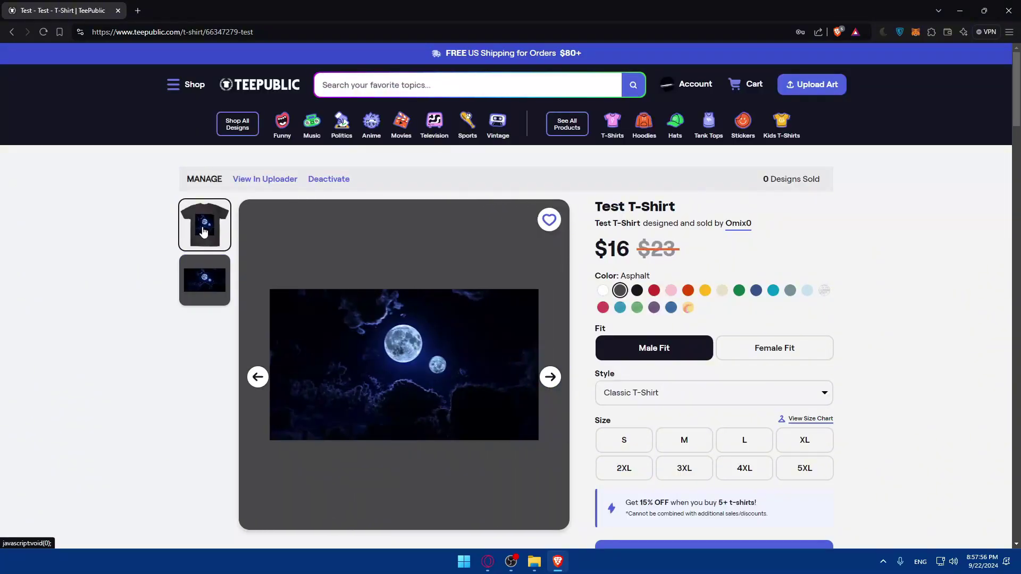
left_click(204, 231)
left_click(551, 377)
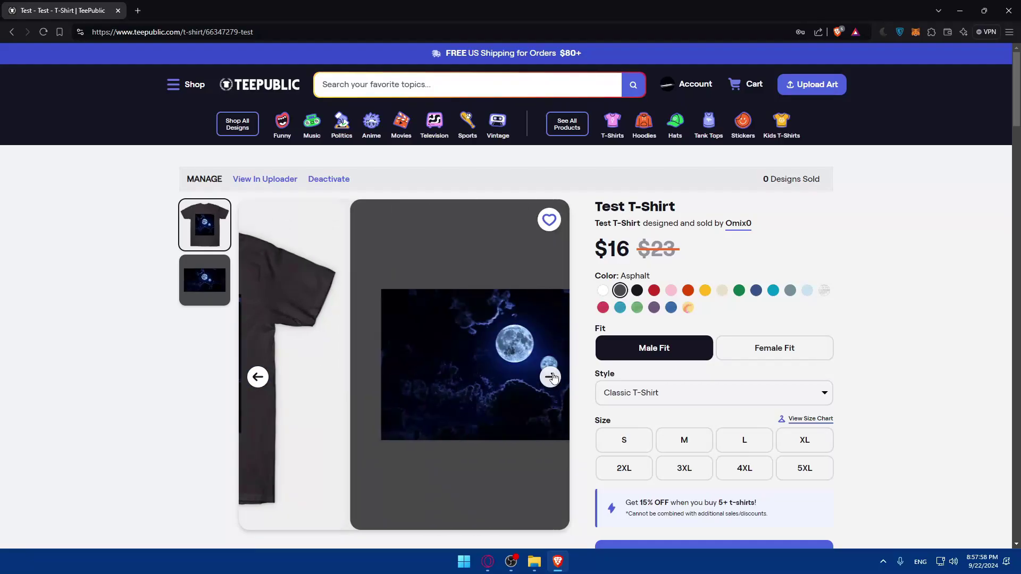
left_click(551, 377)
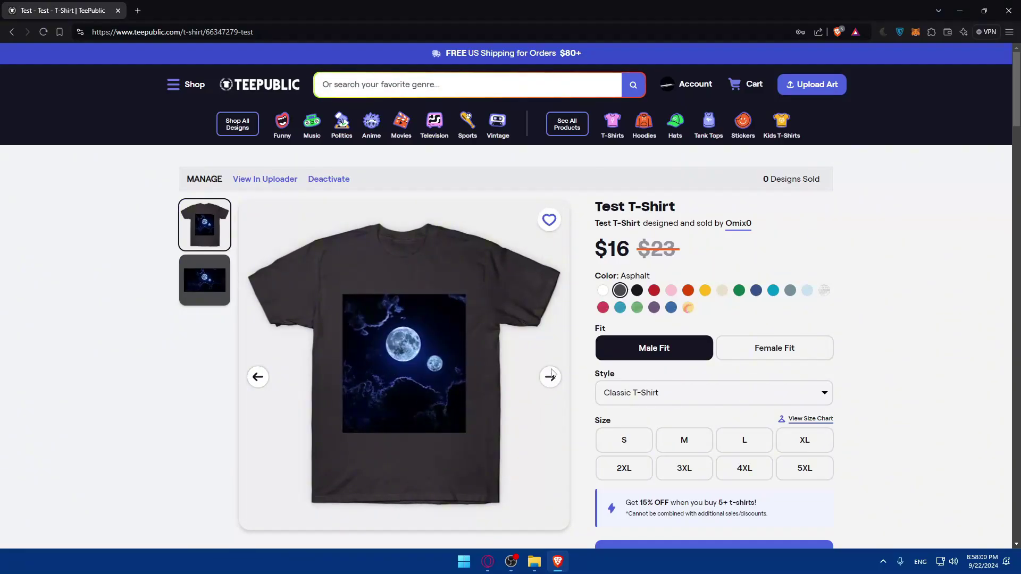
scroll(548, 373, "down", 5)
scroll(541, 362, "up", 3)
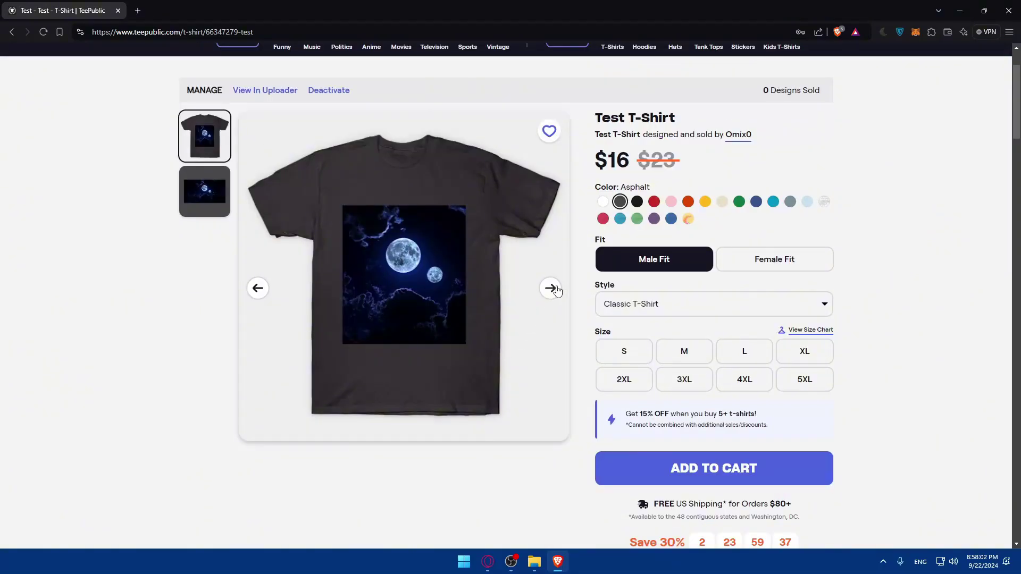
scroll(608, 332, "down", 8)
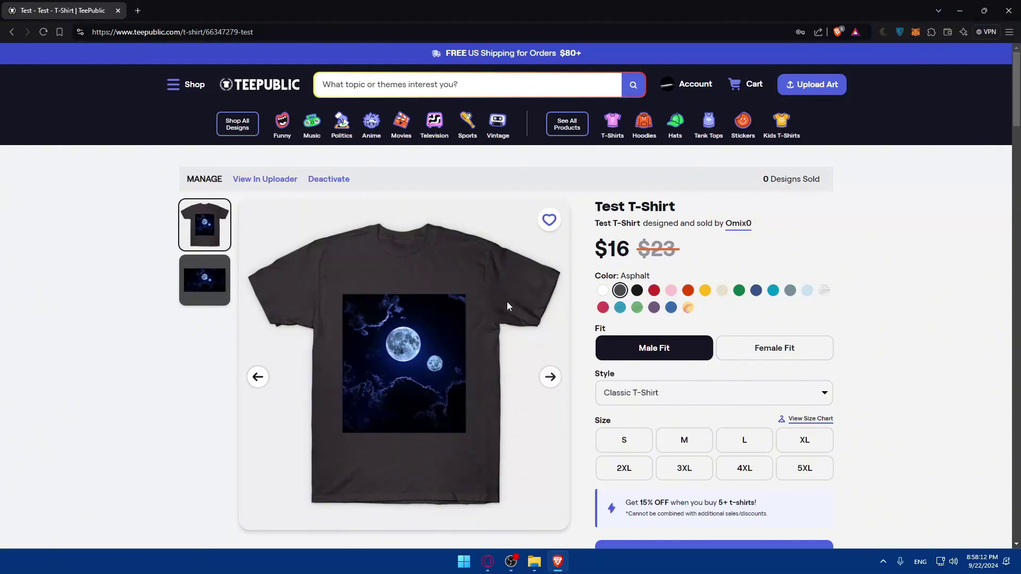
scroll(507, 300, "down", 3)
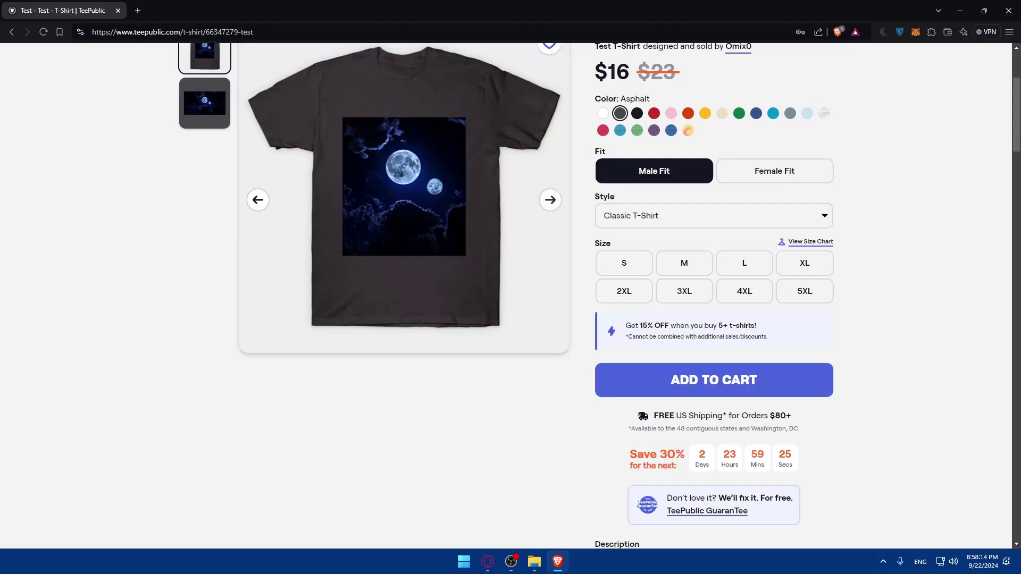
In a new tab, search 'google tren' and open the Google Trends homepage.
left_click(138, 12)
type("google tren")
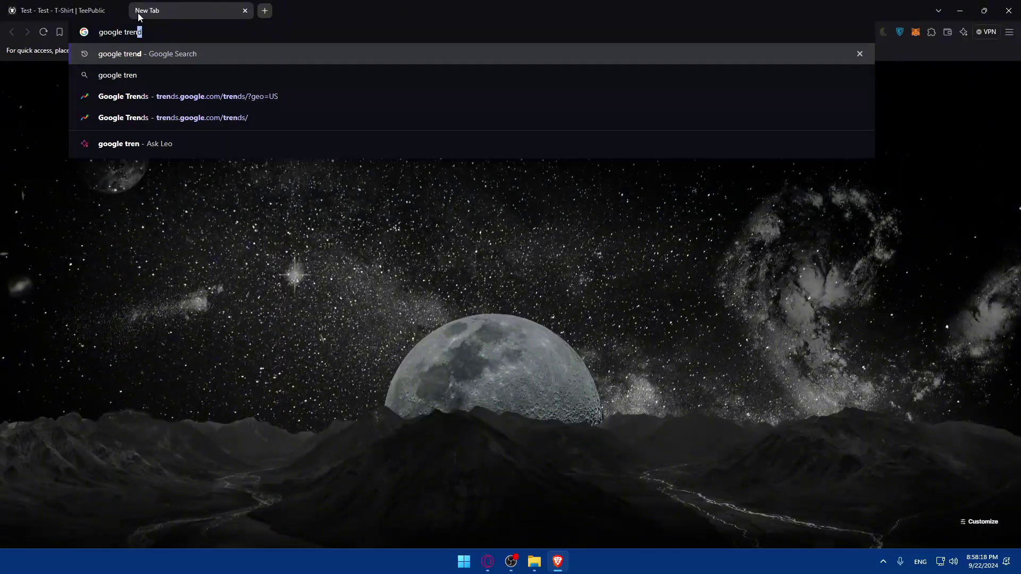
key("Return")
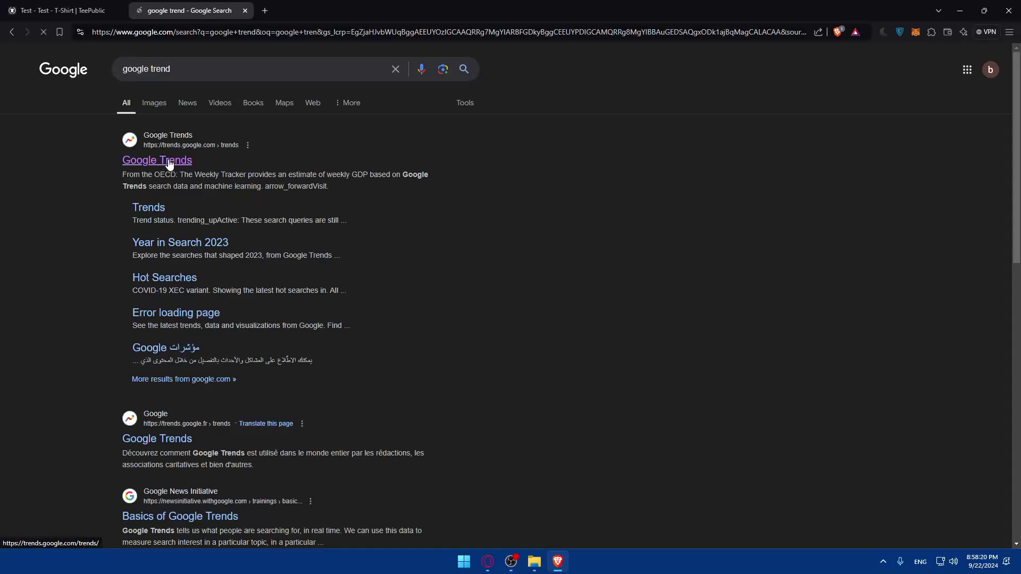
left_click(169, 164)
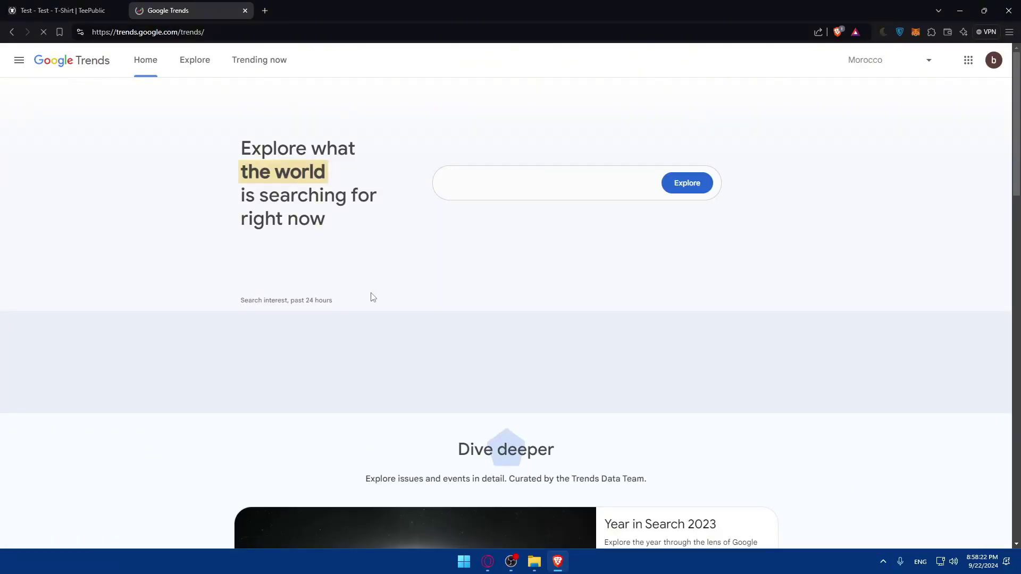
Close the Google Trends and TeePublic tabs and show the Windows desktop.
left_click(245, 11)
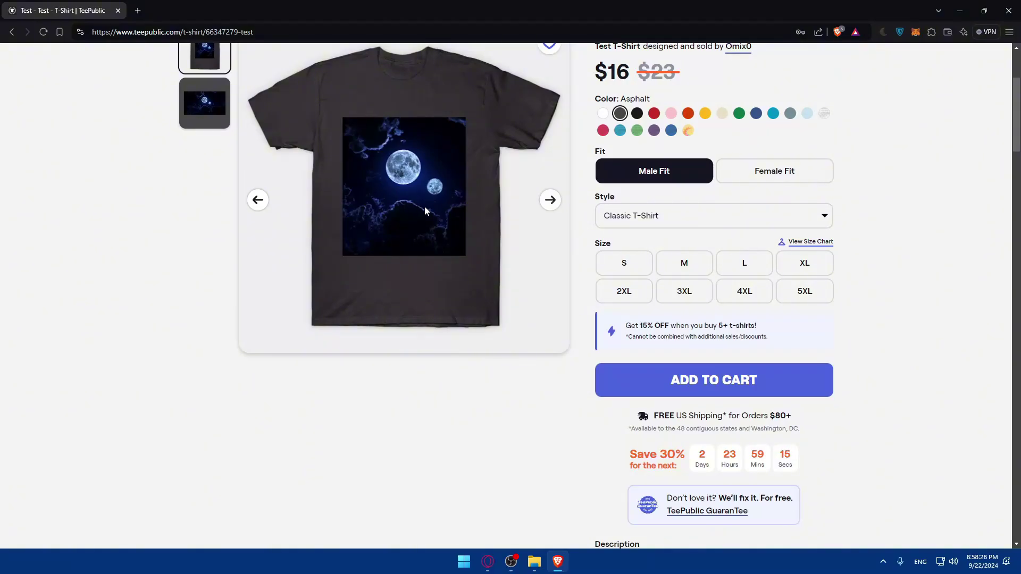
left_click(138, 10)
left_click(118, 10)
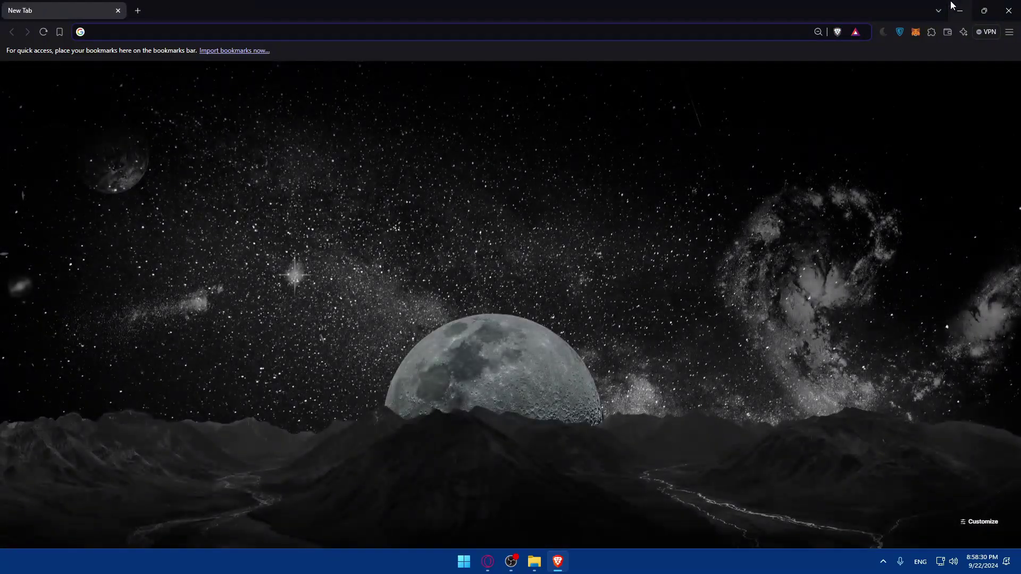
key("super+d")
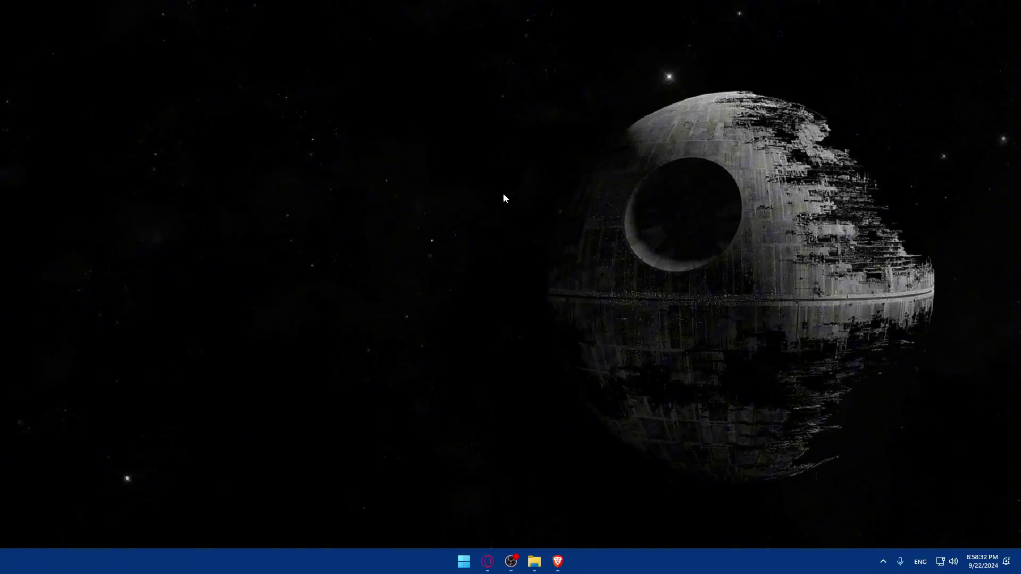